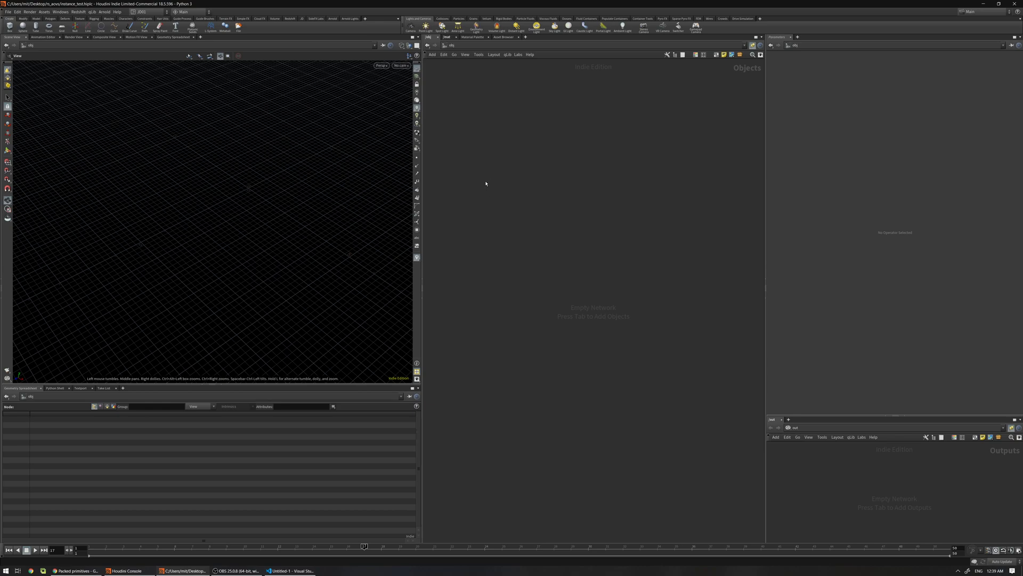
Create a Geometry container node and dive inside it
key("Tab")
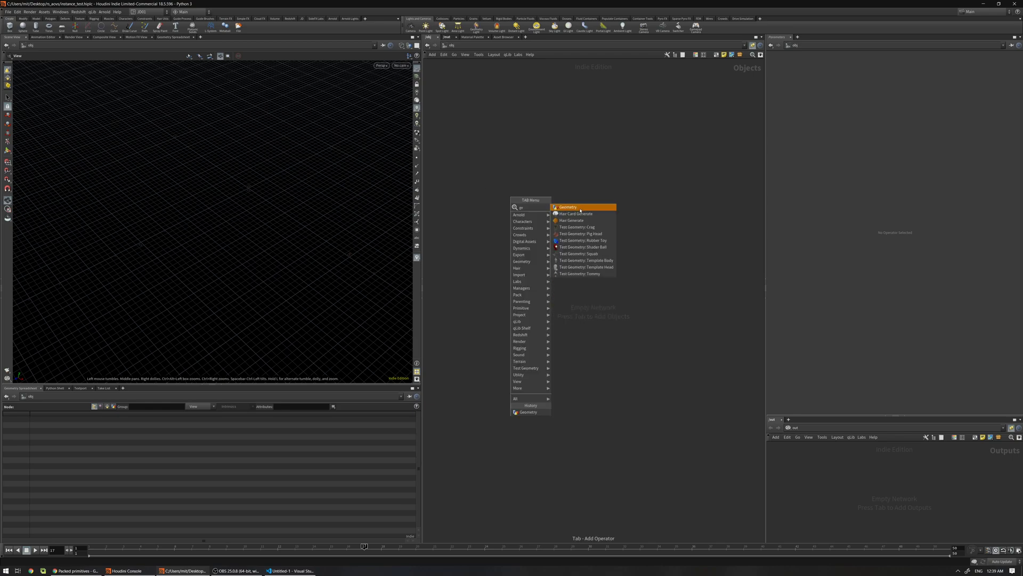
key("Escape")
left_click(554, 219)
double_click(549, 220)
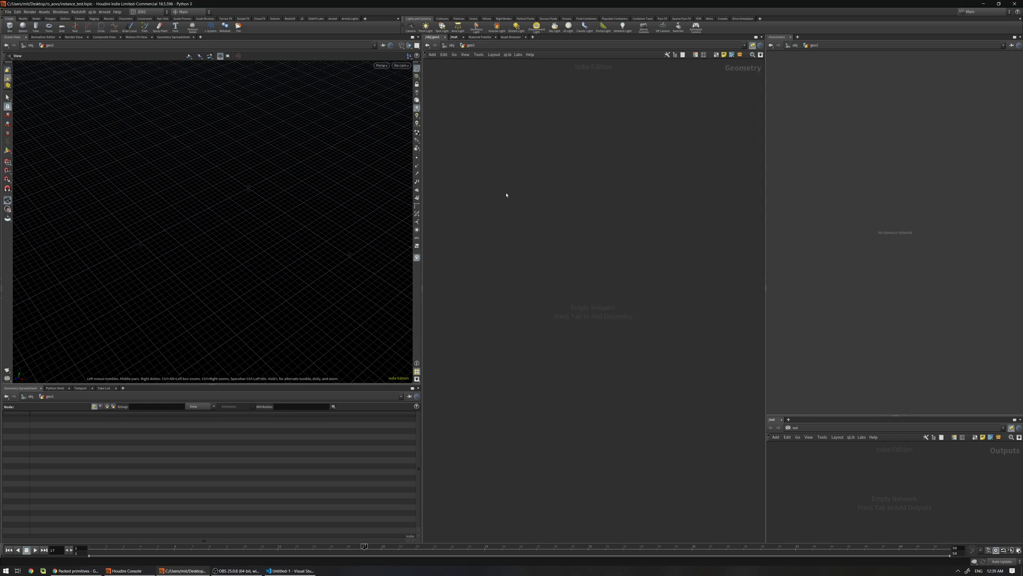
Add a Sphere set to Polygon type with frequency 10
key("Tab")
type("sp")
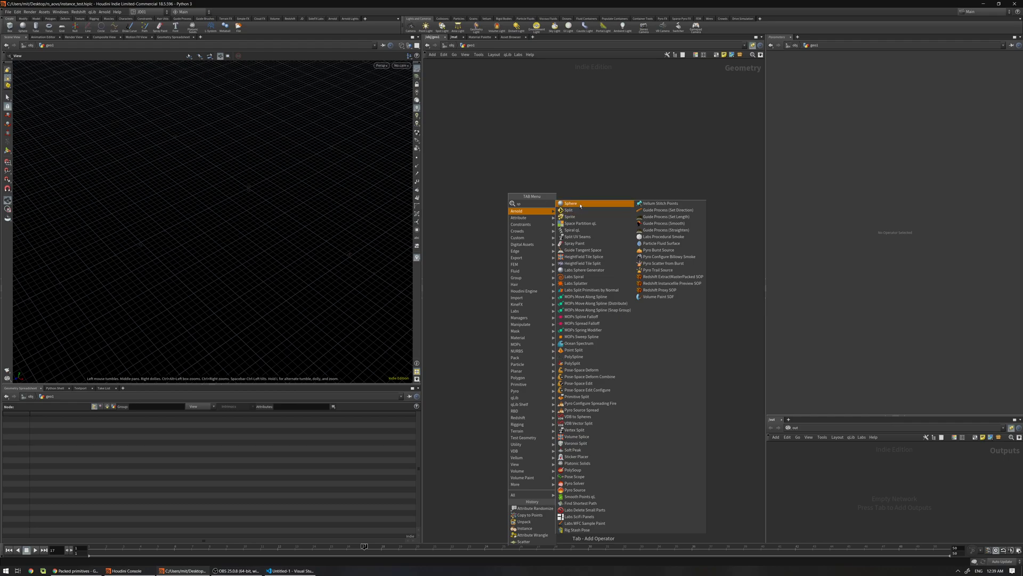
left_click(580, 204)
left_click(828, 73)
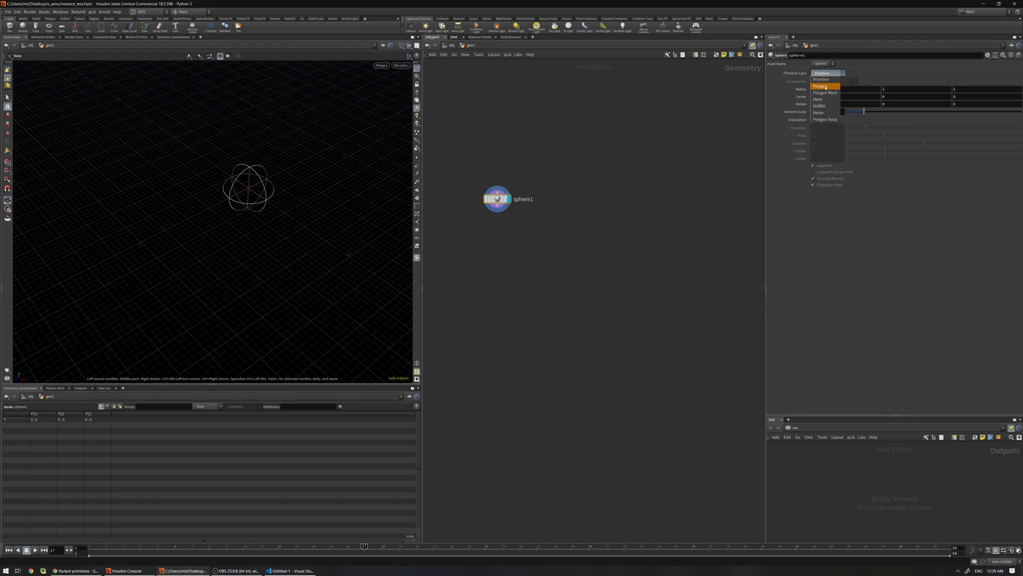
left_click(826, 87)
left_click_drag(866, 127, 1021, 128)
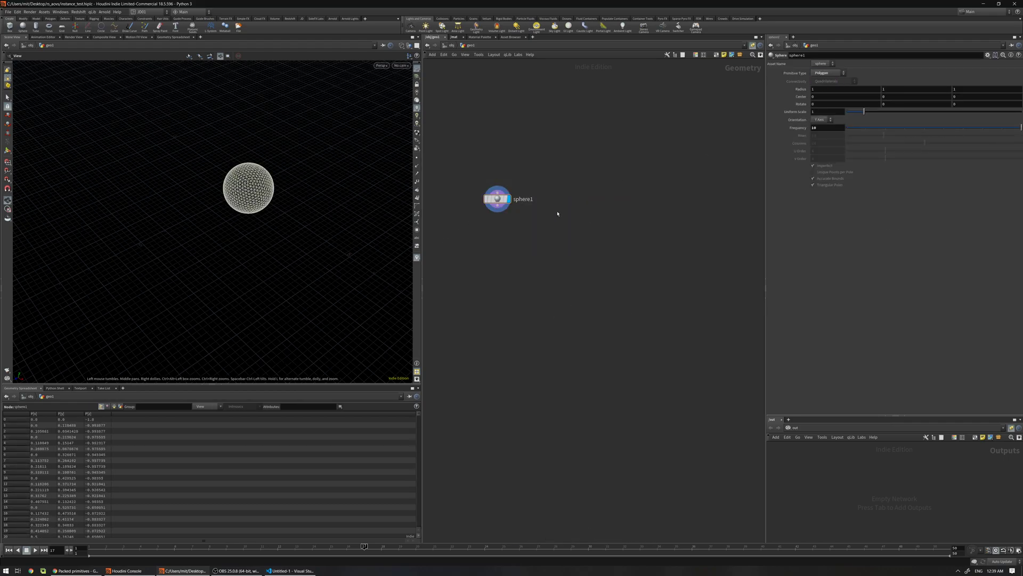
Wire a Mountain node below sphere1 and display it shaded in the viewport
key("Tab")
type("mount")
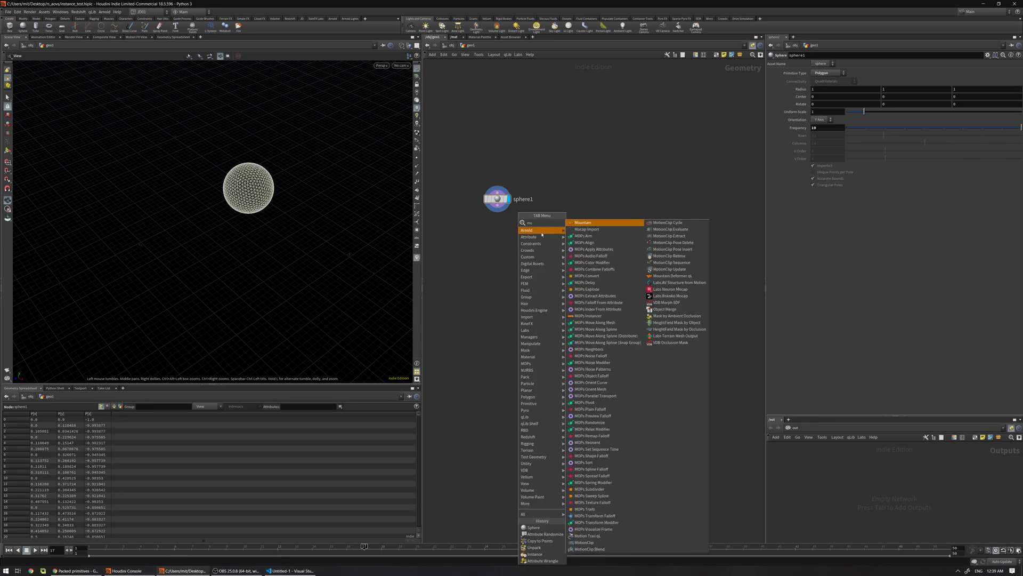
key("Return")
left_click_drag(497, 205, 498, 235)
left_click(514, 248)
key("w")
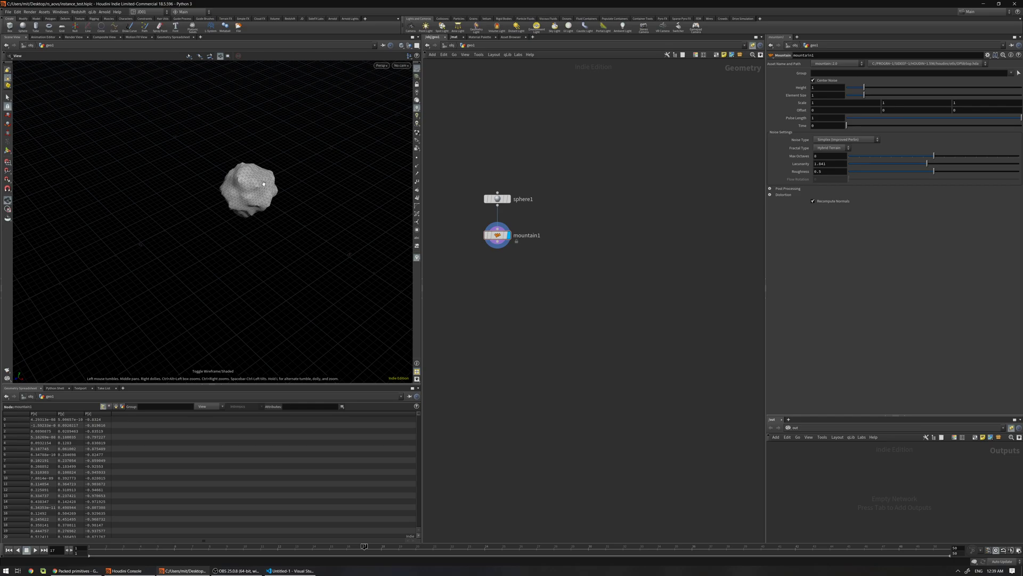
scroll(286, 171, "up", 4)
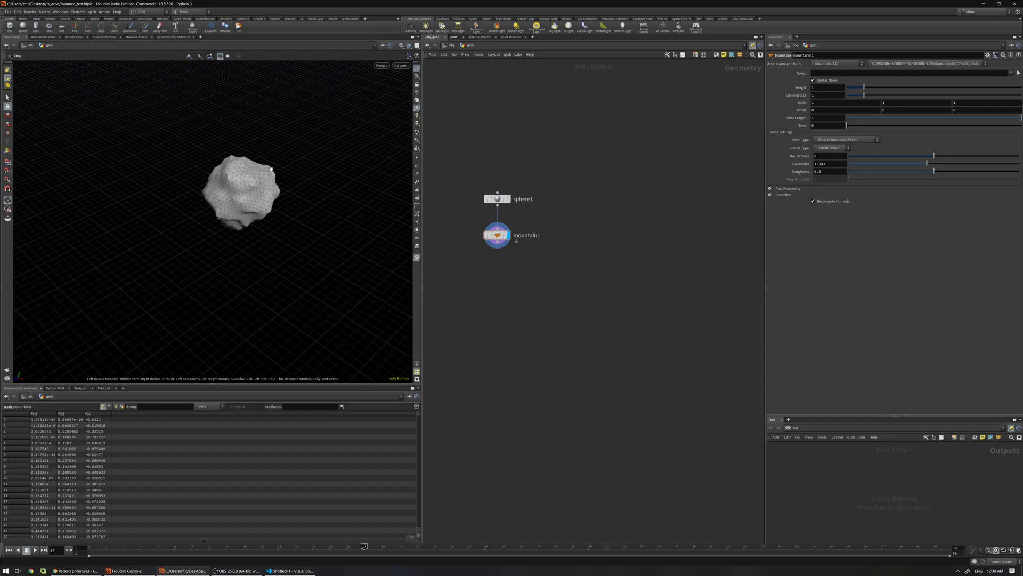
left_click_drag(271, 169, 277, 167)
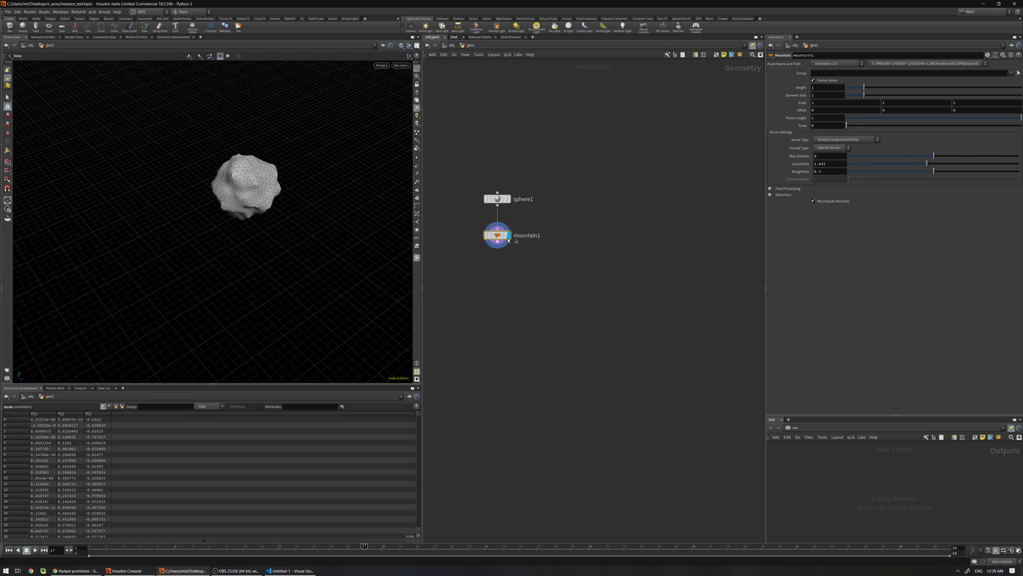
Set mountain1's Time to $F and scrub frames to see the noise animate
left_click_drag(533, 166, 485, 240)
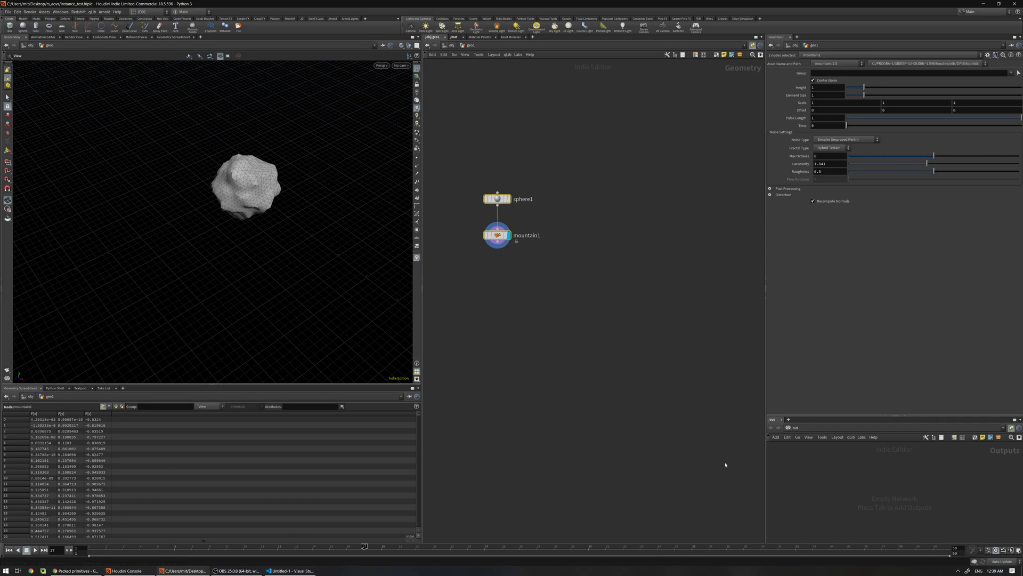
left_click_drag(516, 245, 517, 238)
left_click(498, 229)
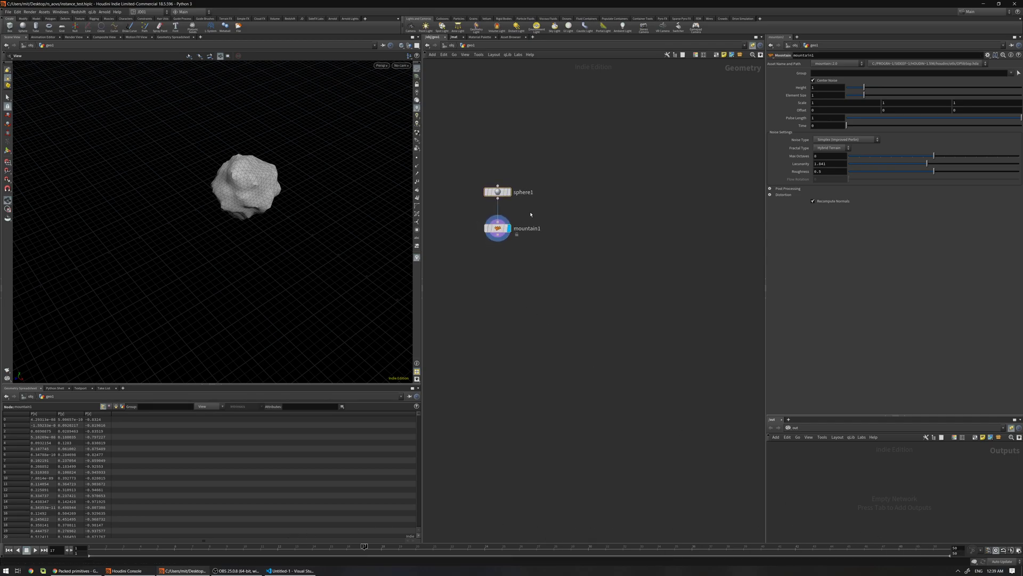
type("$F")
key("Return")
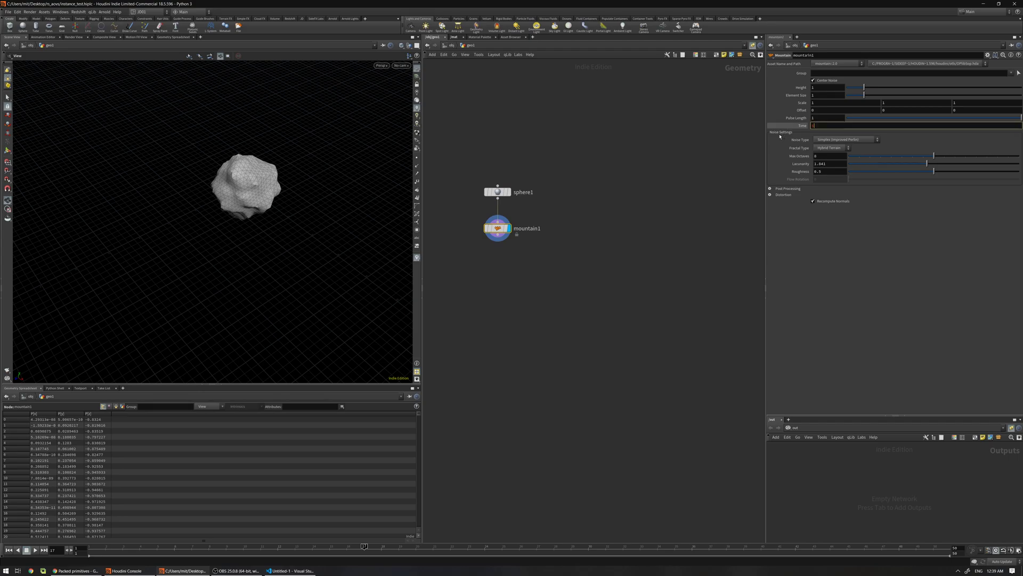
mouse_move(140, 546)
left_mouse_down()
mouse_move(484, 511)
mouse_move(666, 437)
mouse_move(587, 373)
mouse_move(433, 331)
left_mouse_up()
Add a Connectivity node below mountain1 and check its class attribute name
key("Tab")
mouse_move(504, 277)
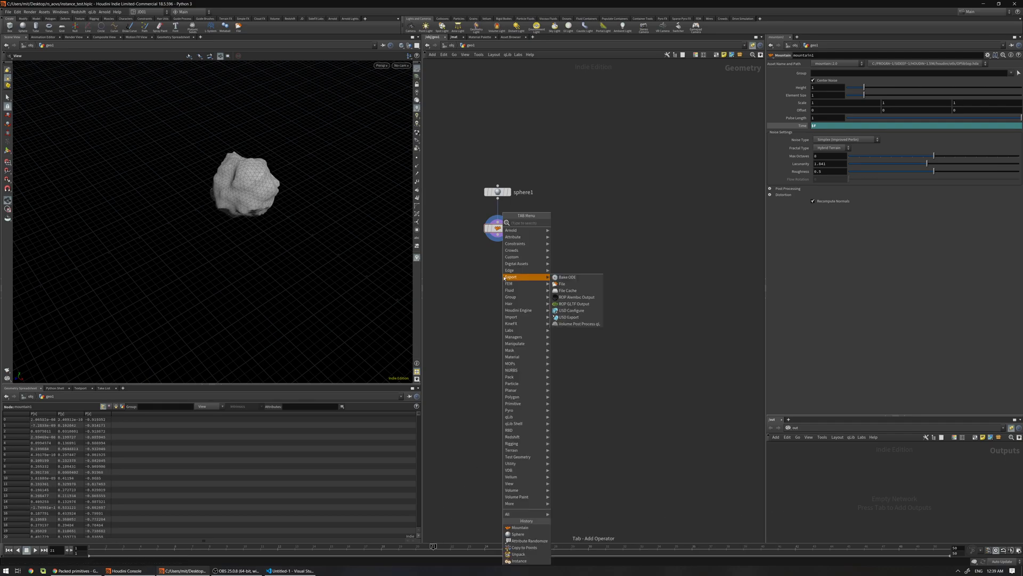
type("conn")
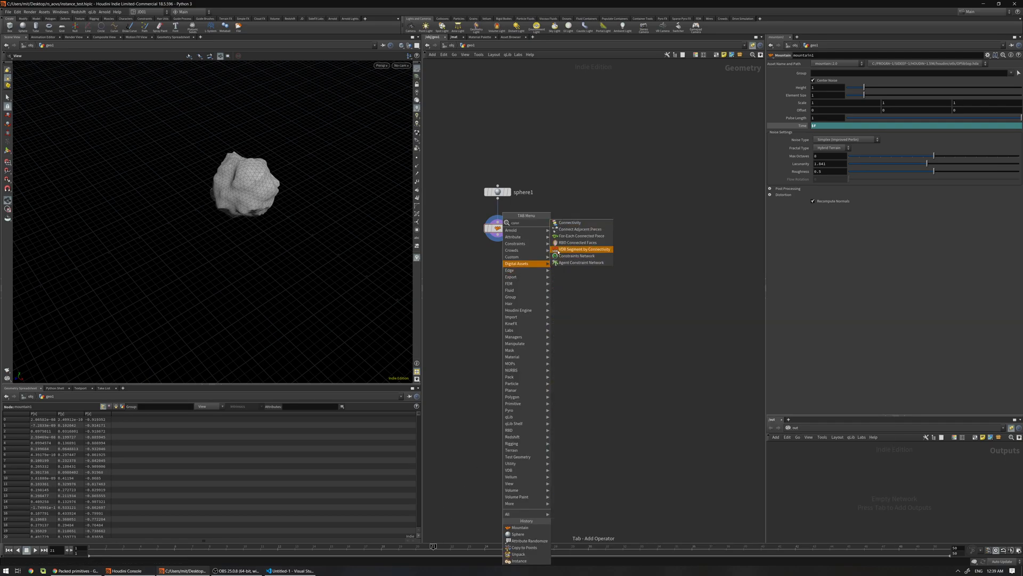
left_click(565, 224)
left_click(499, 270)
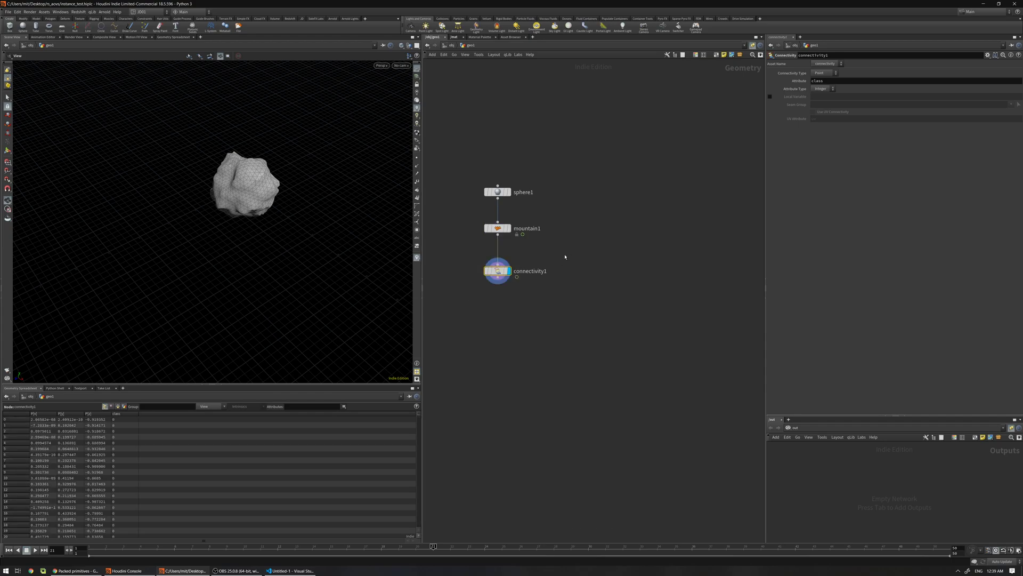
left_click_drag(498, 271, 498, 258)
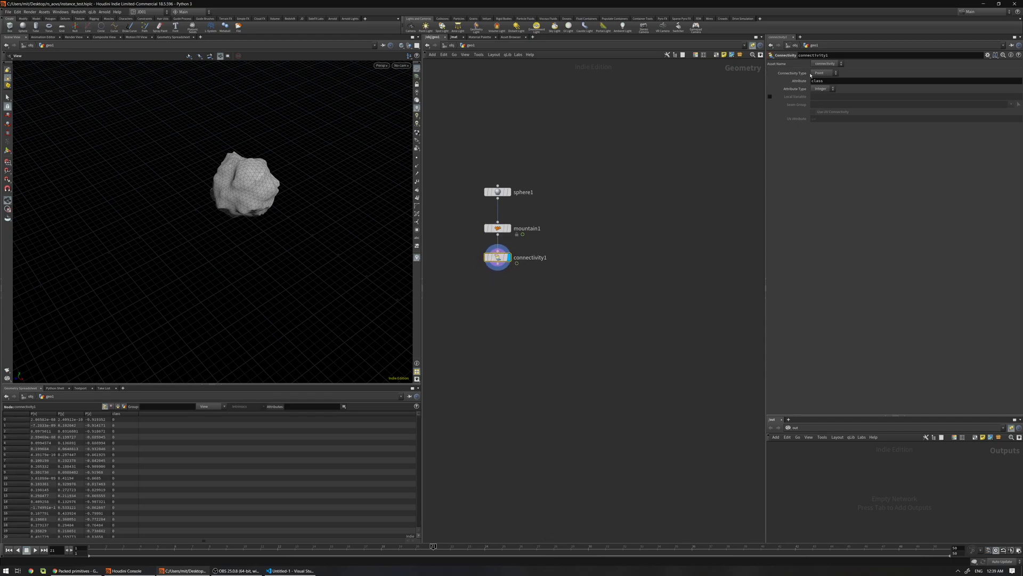
double_click(821, 81)
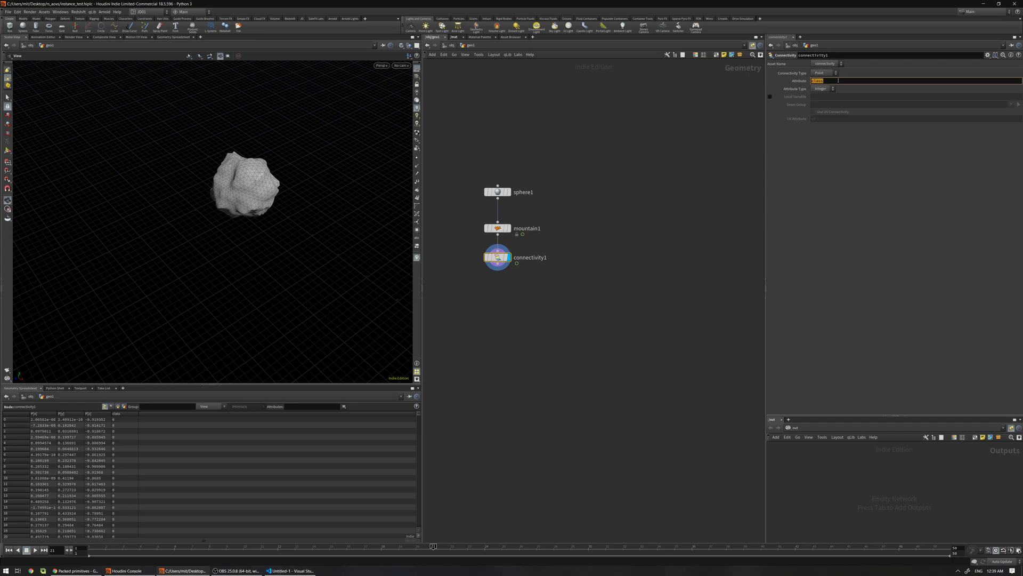
middle_click_drag(508, 268, 503, 238)
Add a Color node set to Random from Attribute on class with Seed $F
key("Tab")
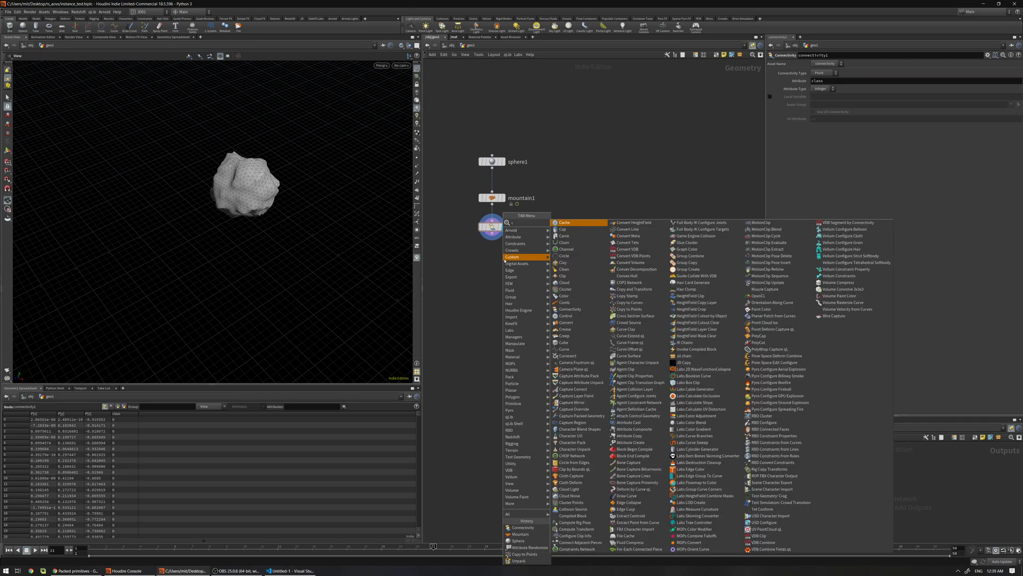
type("color")
key("Return")
left_click(492, 270)
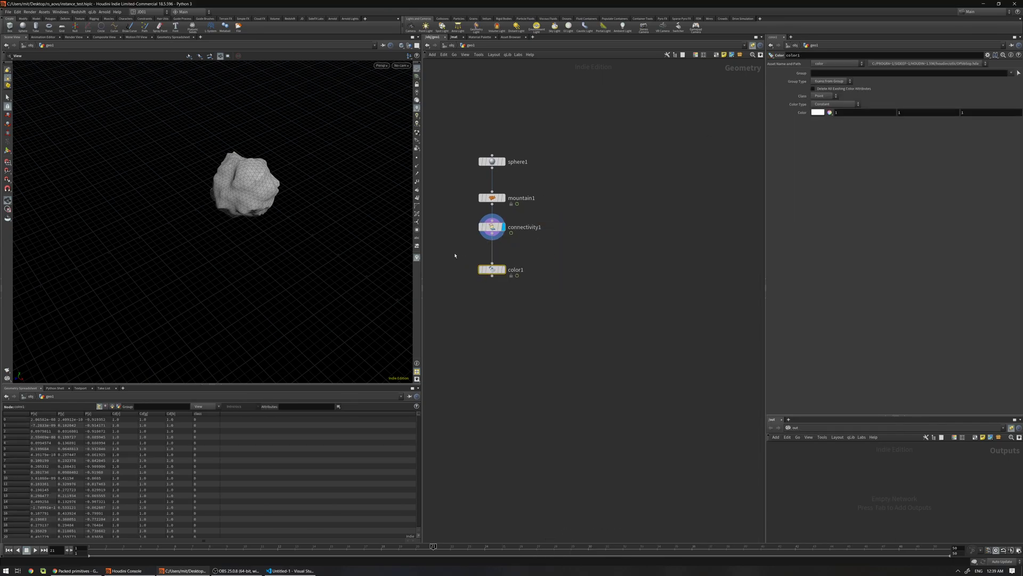
left_click(821, 104)
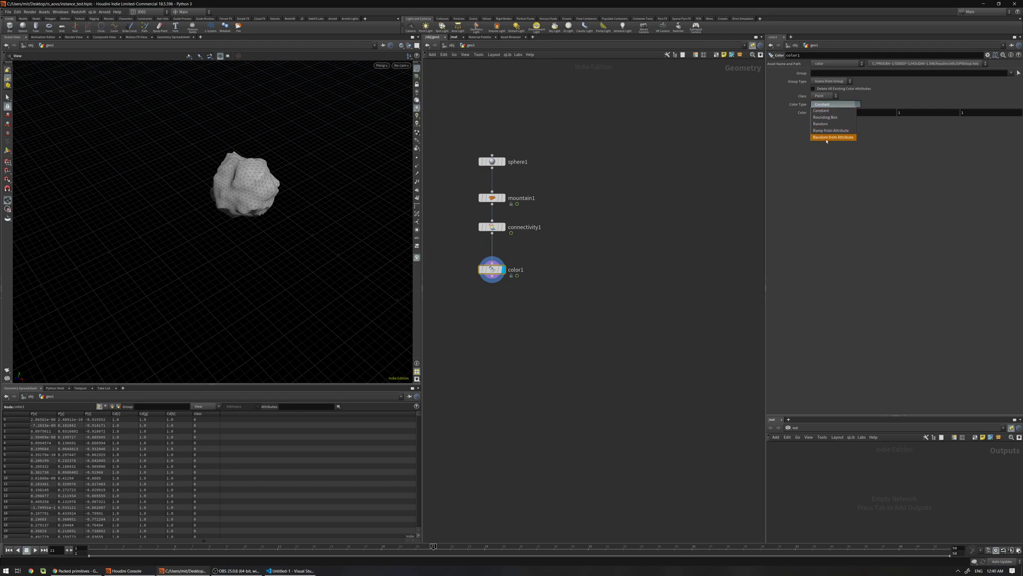
left_click(828, 138)
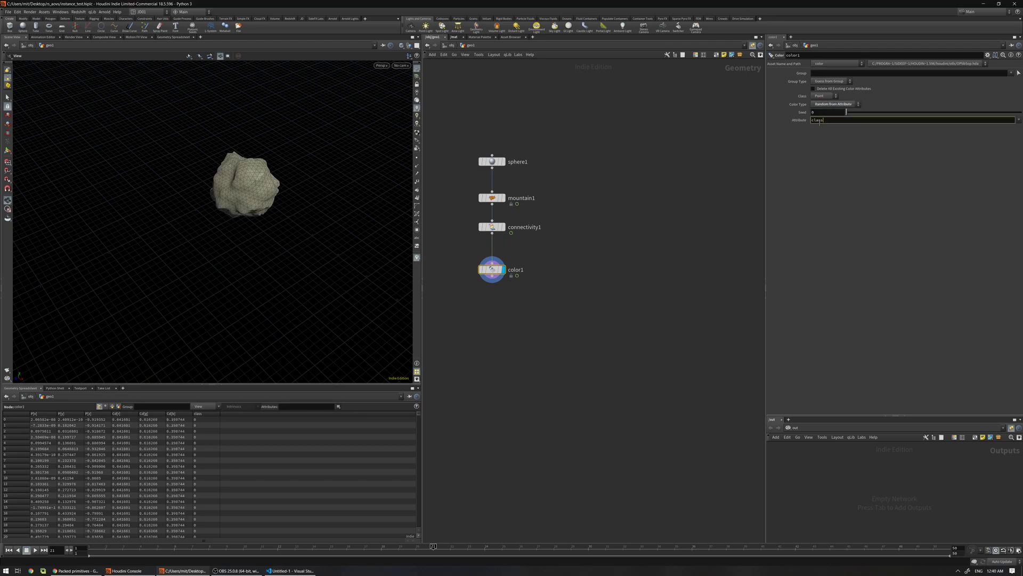
left_click(815, 113)
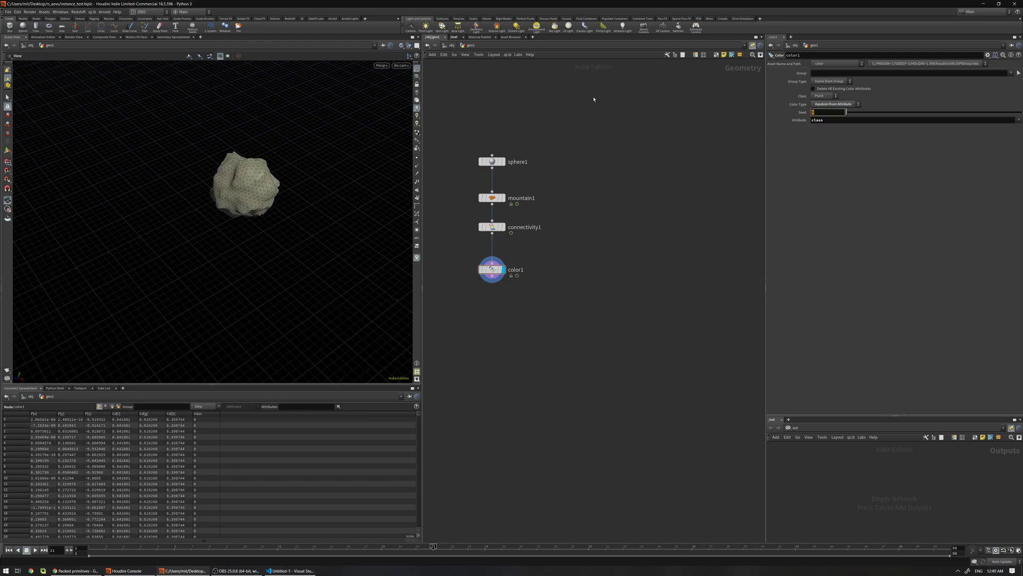
type("$F")
key("Return")
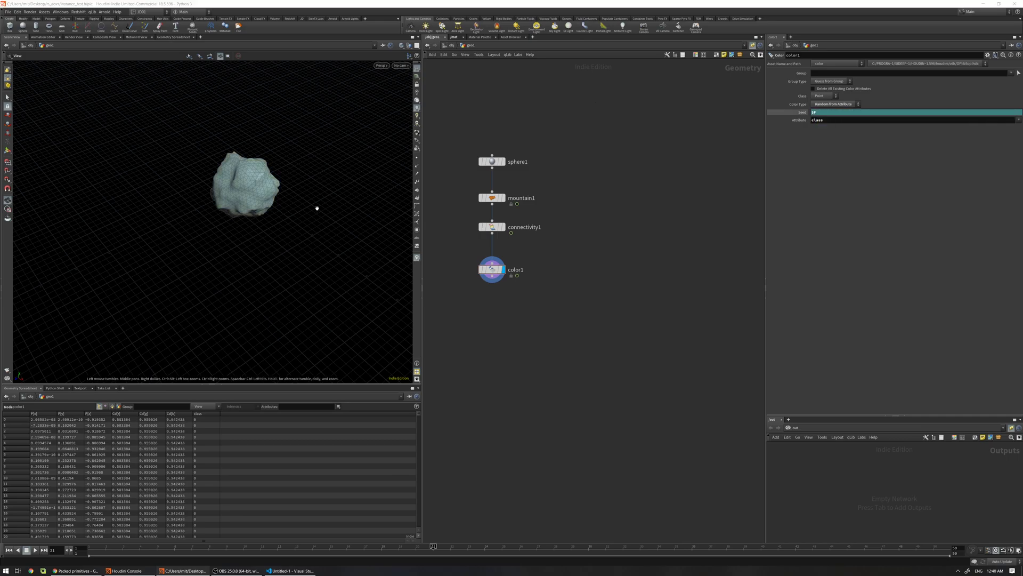
mouse_move(86, 555)
left_mouse_down()
mouse_move(584, 520)
mouse_move(879, 538)
mouse_move(139, 546)
left_mouse_up()
key("ctrl+Up")
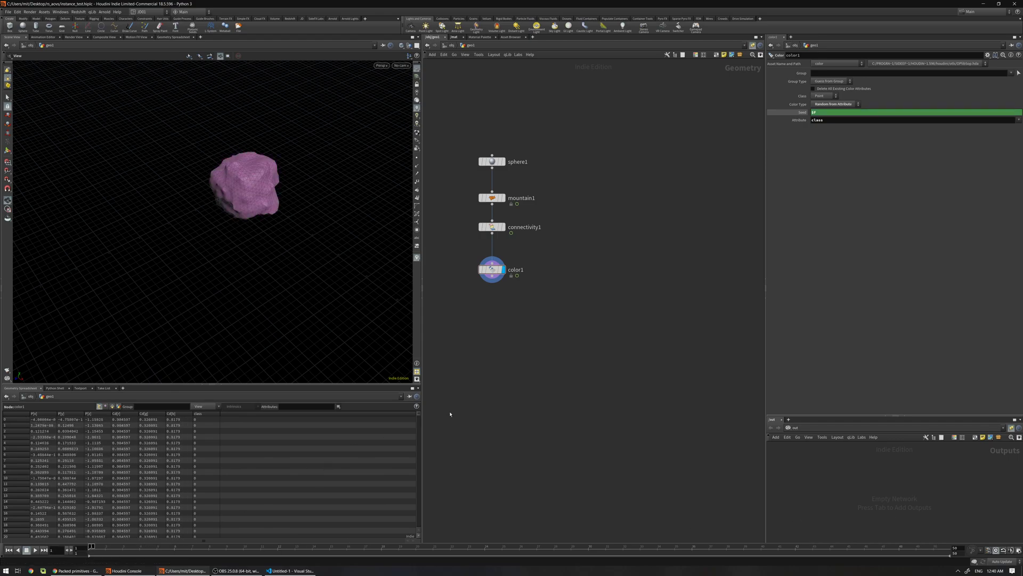
Add an Attribute Delete under color1 removing the class point attribute
key("Tab")
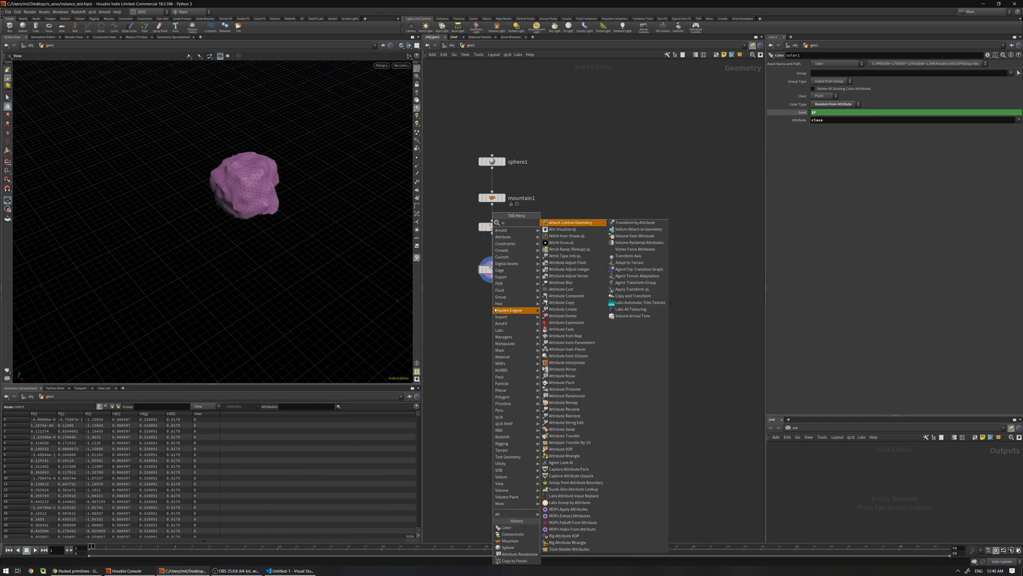
type("attribde")
left_click(562, 222)
left_click(491, 320)
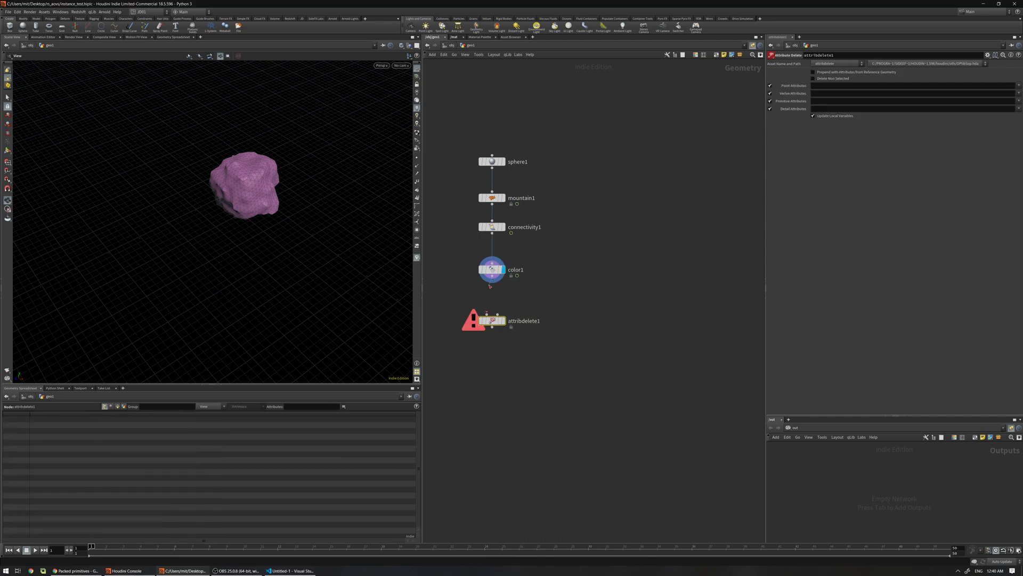
left_click(1019, 85)
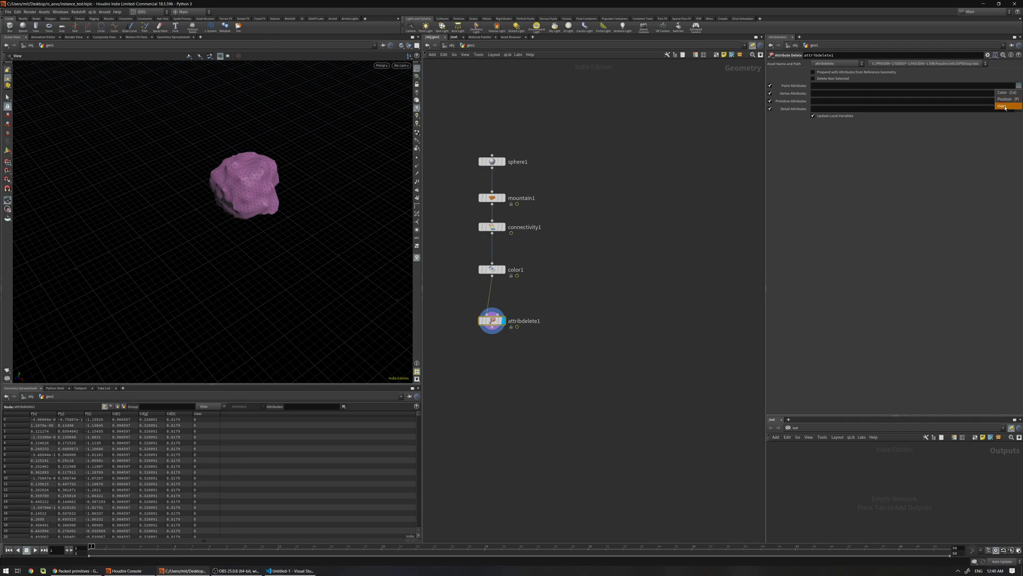
left_click(1005, 106)
Lay out the five rock nodes into a neat column with L
left_click_drag(541, 125, 477, 326)
key("l")
left_click(563, 229)
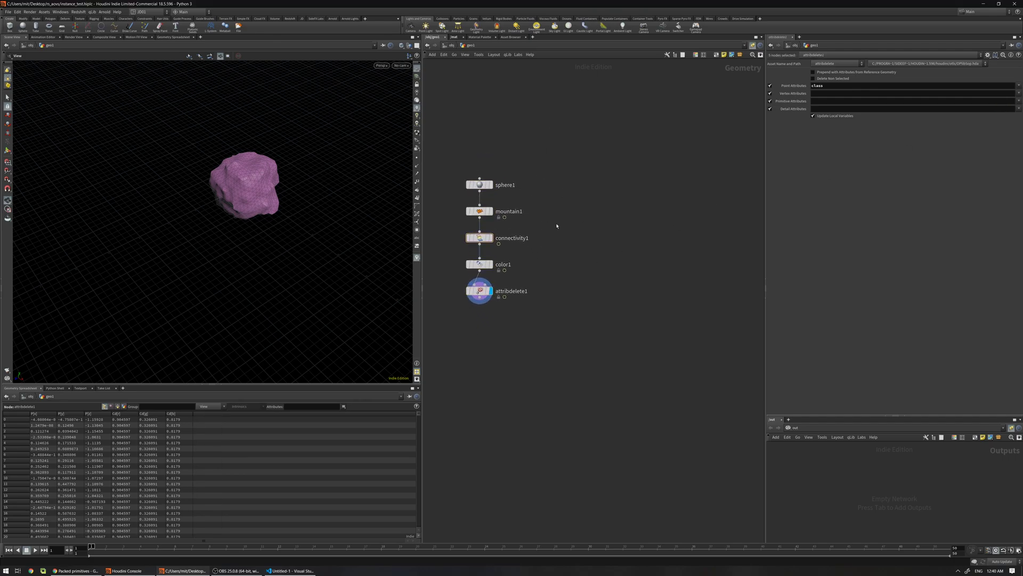
key("Tab")
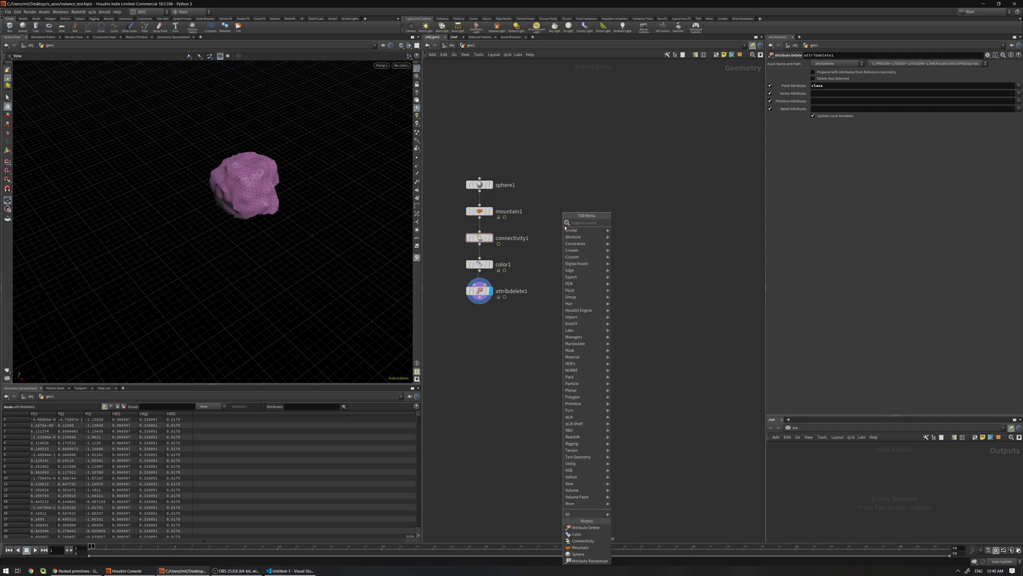
Add a File Cache node directly under attribdelete1
type("fc")
left_click(658, 222)
left_click(486, 324)
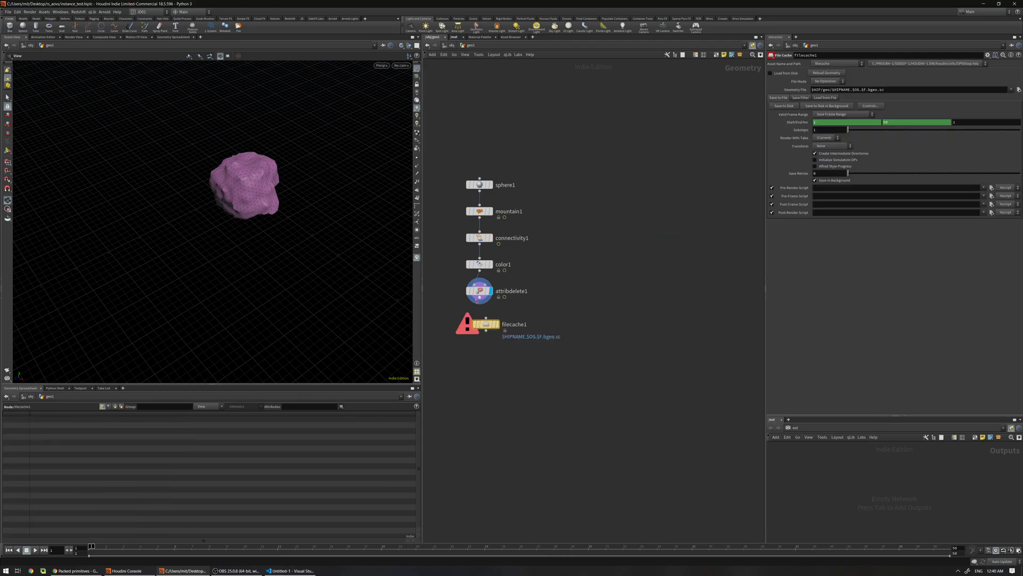
left_click_drag(492, 330, 486, 333)
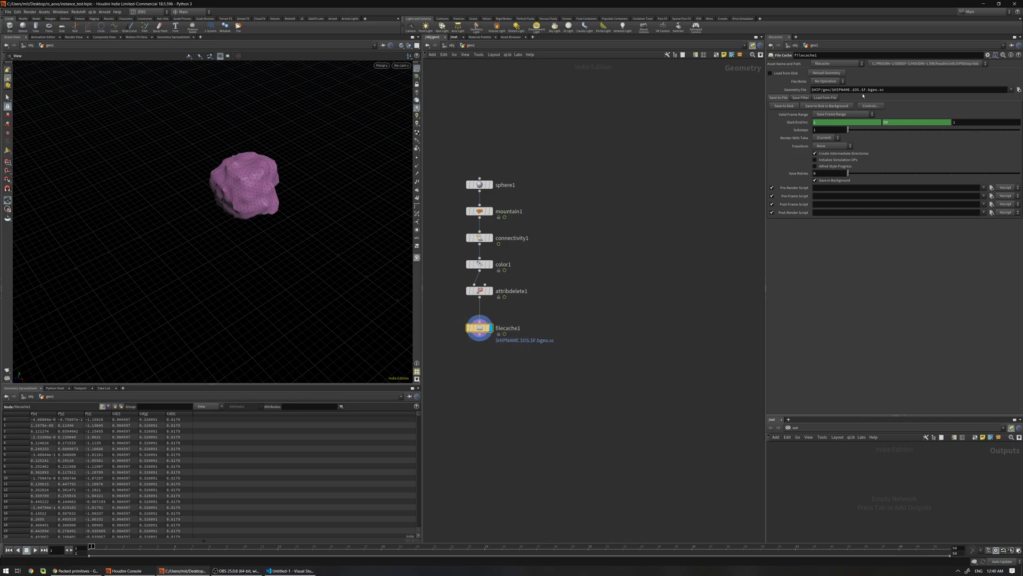
Change the cache path to $HIP/geo/instance_$F.bgeo.sc and scrub frames to check rocks
left_click(860, 89)
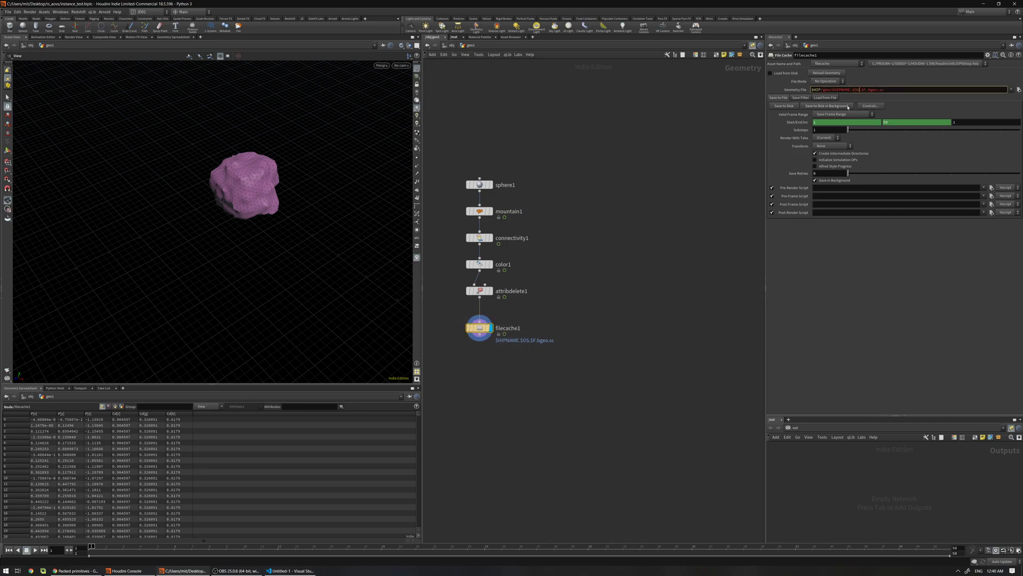
key("BackSpace")
key("BackSpace")
key("BackSpace")
key("BackSpace")
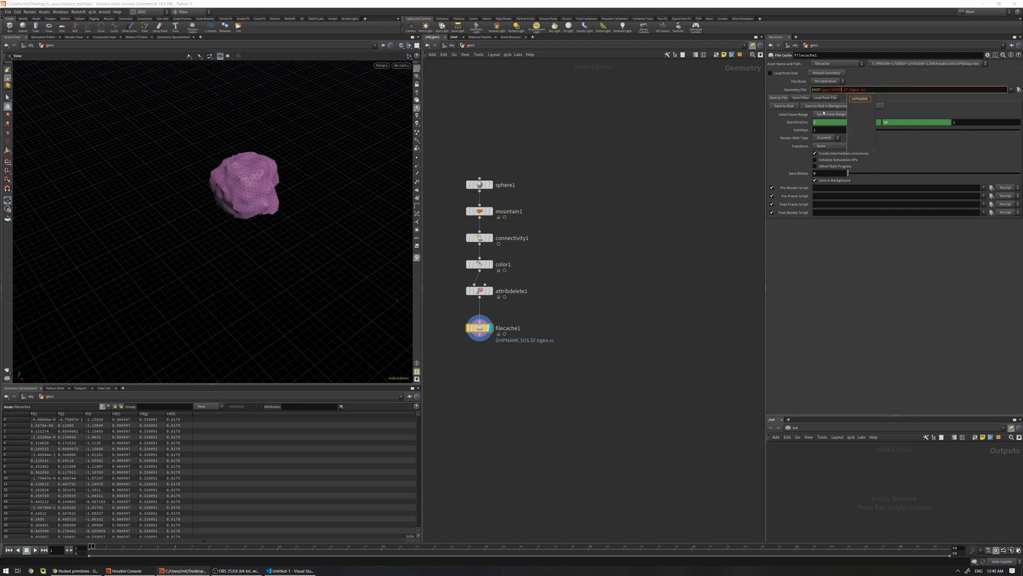
key("BackSpace")
key("BackSpace")
key("BackSpace")
key("BackSpace")
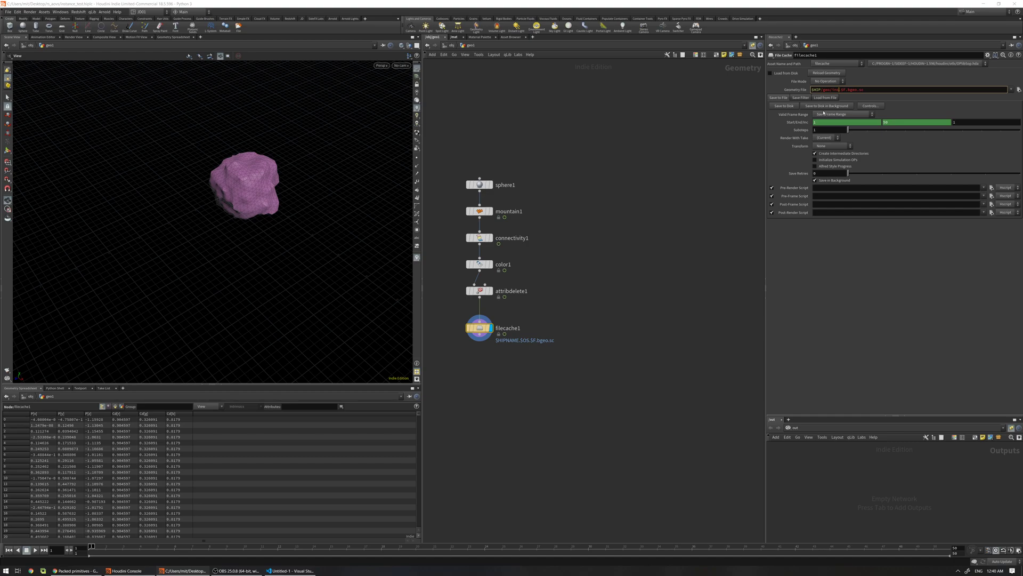
type("e_")
key("Return")
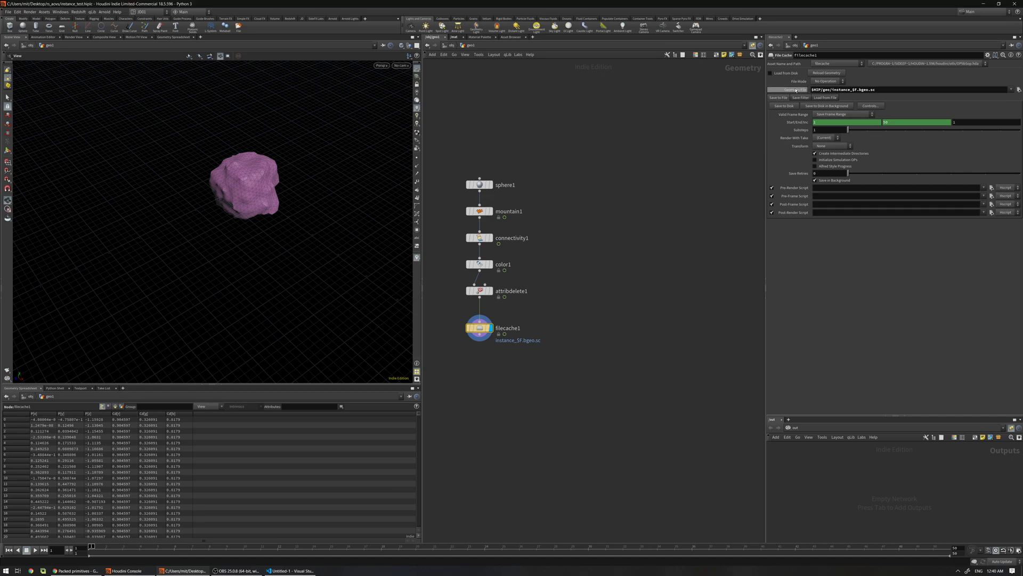
left_click(789, 91)
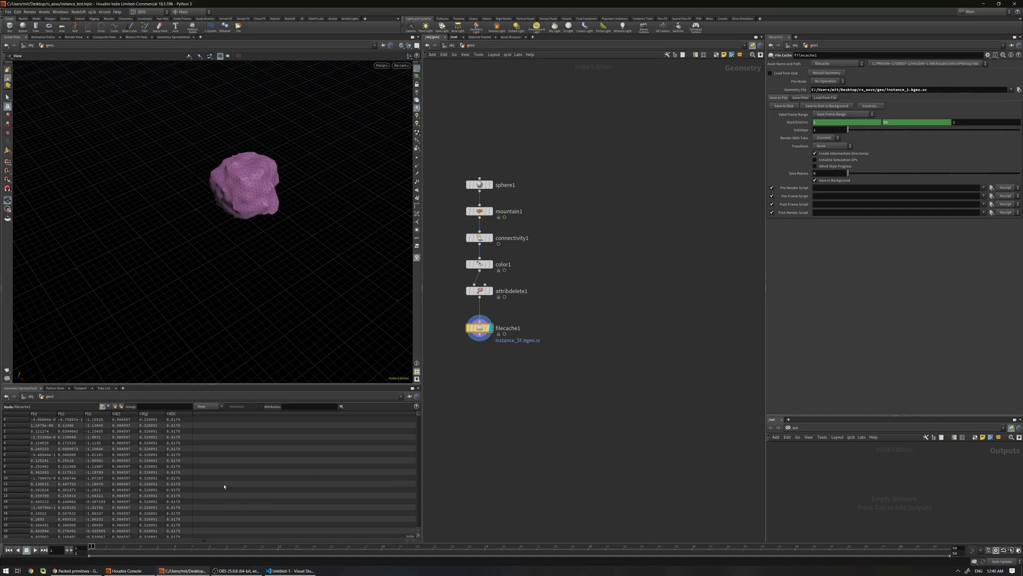
left_click_drag(173, 546, 709, 546)
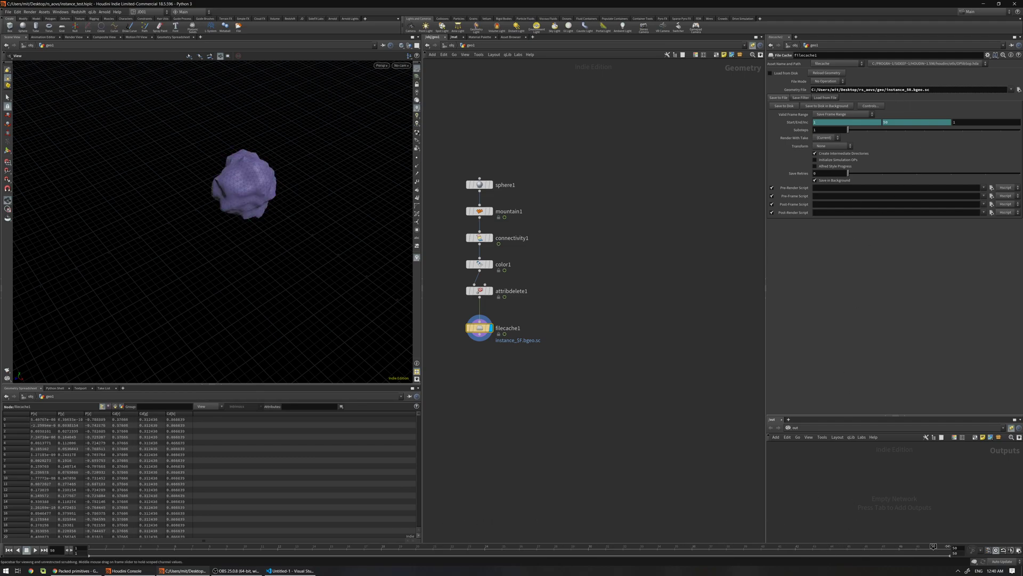
left_click_drag(348, 549, 96, 552)
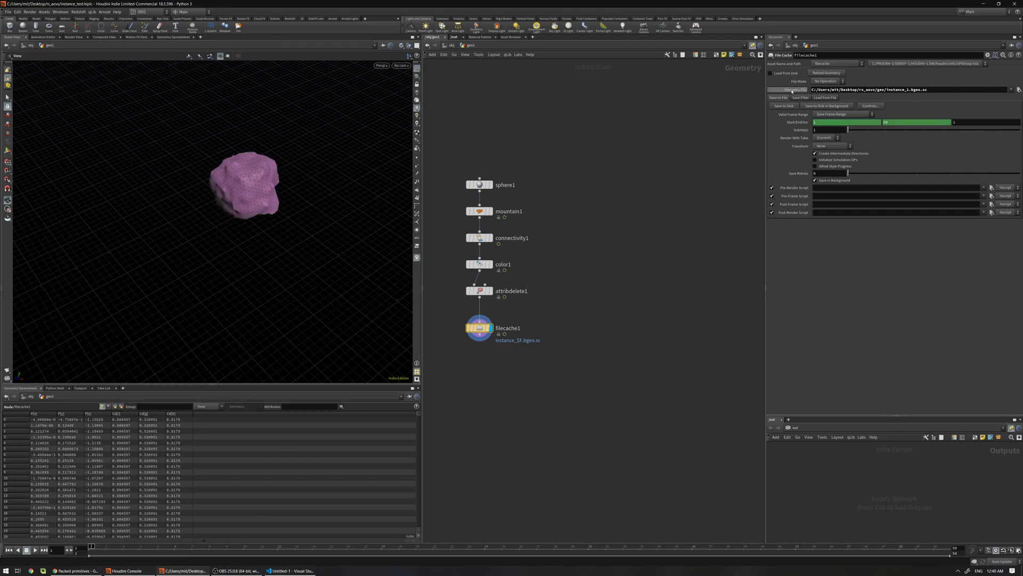
Enable Load from Disk and check the loaded rocks at frame 12
left_click(930, 89)
left_click_drag(879, 90, 849, 90)
key("ctrl+a")
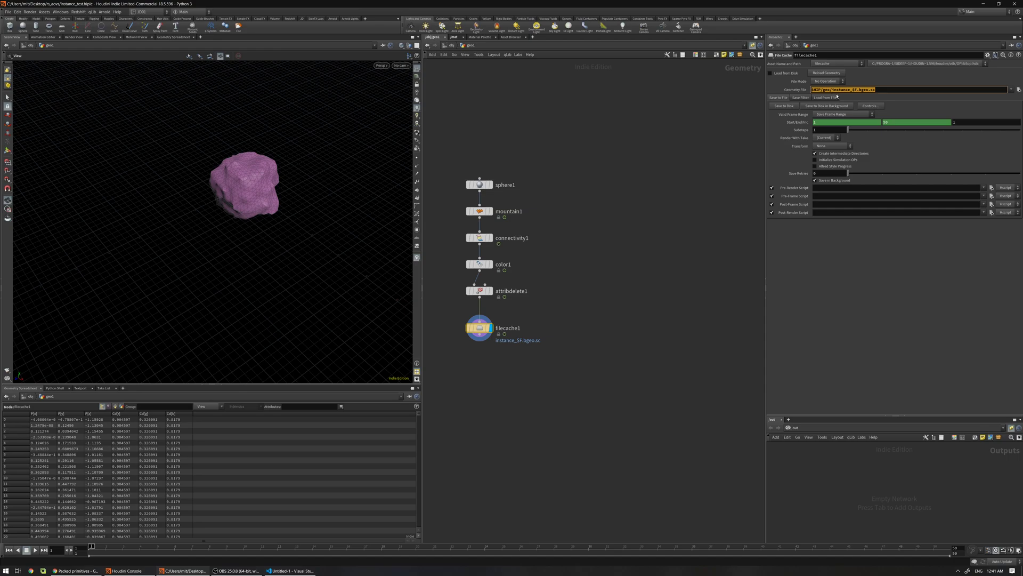
key("Return")
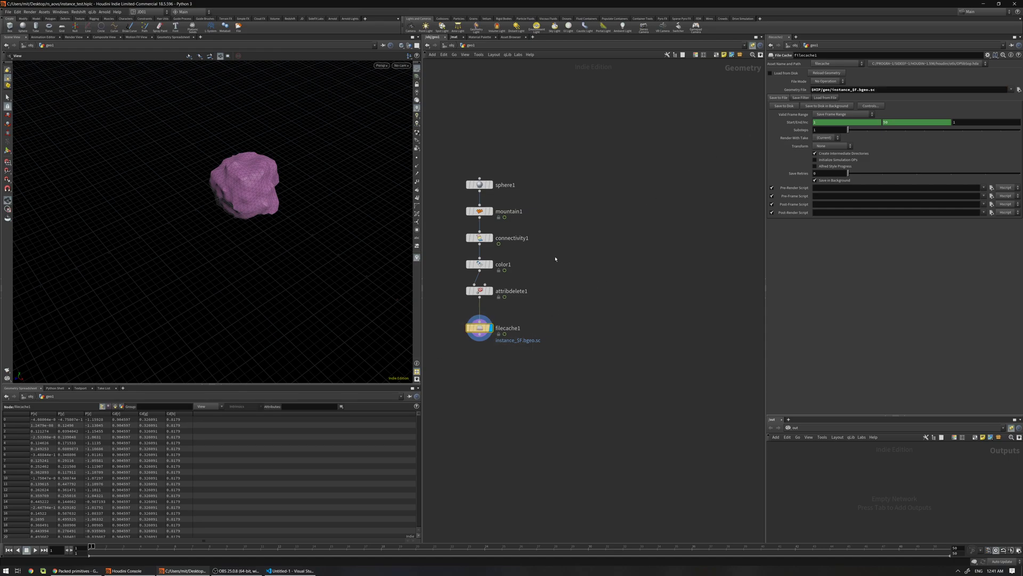
left_click(770, 73)
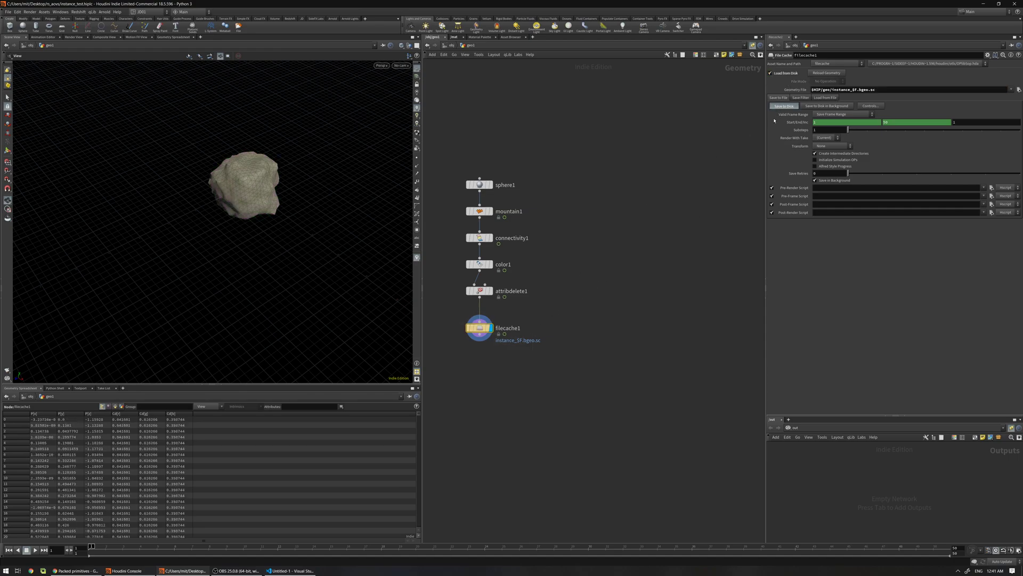
left_click_drag(139, 547, 278, 547)
mouse_move(586, 198)
middle_mouse_down()
mouse_move(558, 182)
mouse_move(572, 185)
middle_mouse_up()
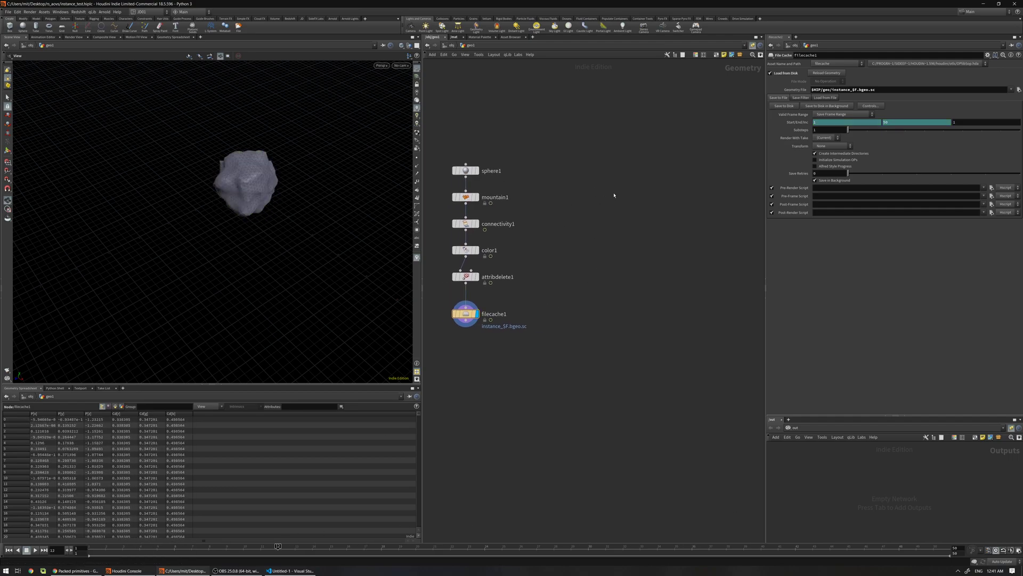
Add a Grid node beside the rock chain and display it
key("Tab")
type("grid")
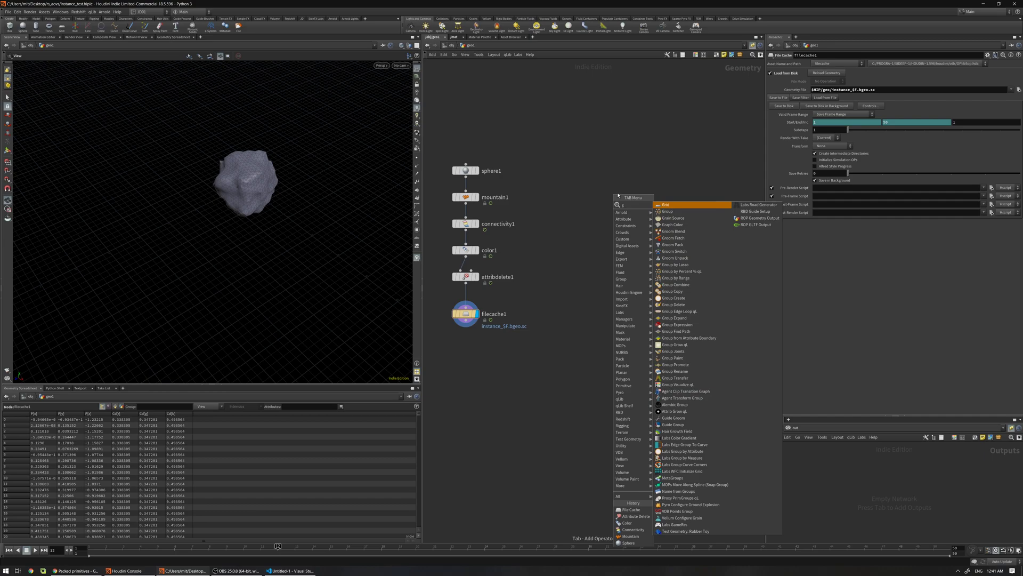
key("Return")
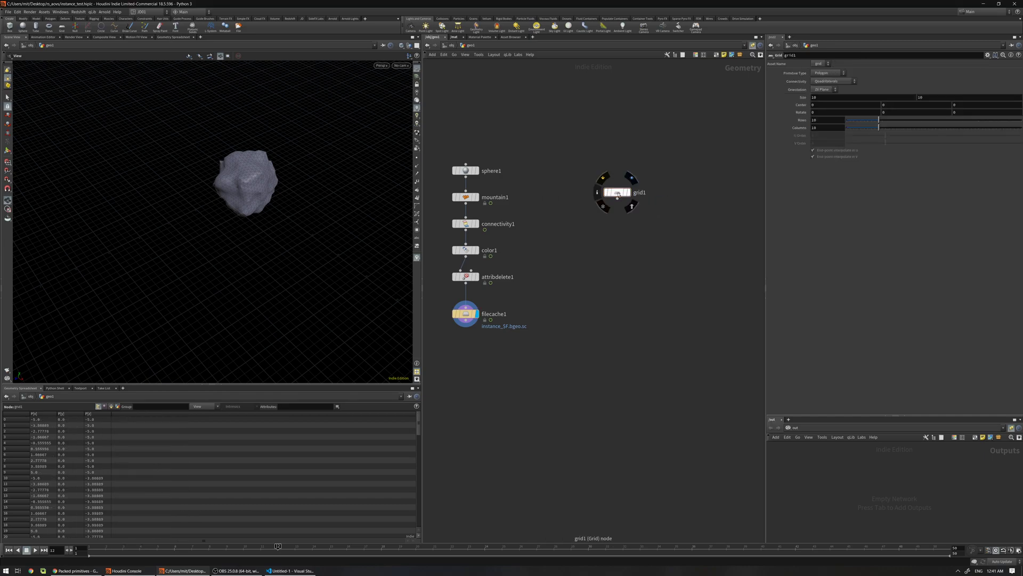
left_click(660, 199)
key("r")
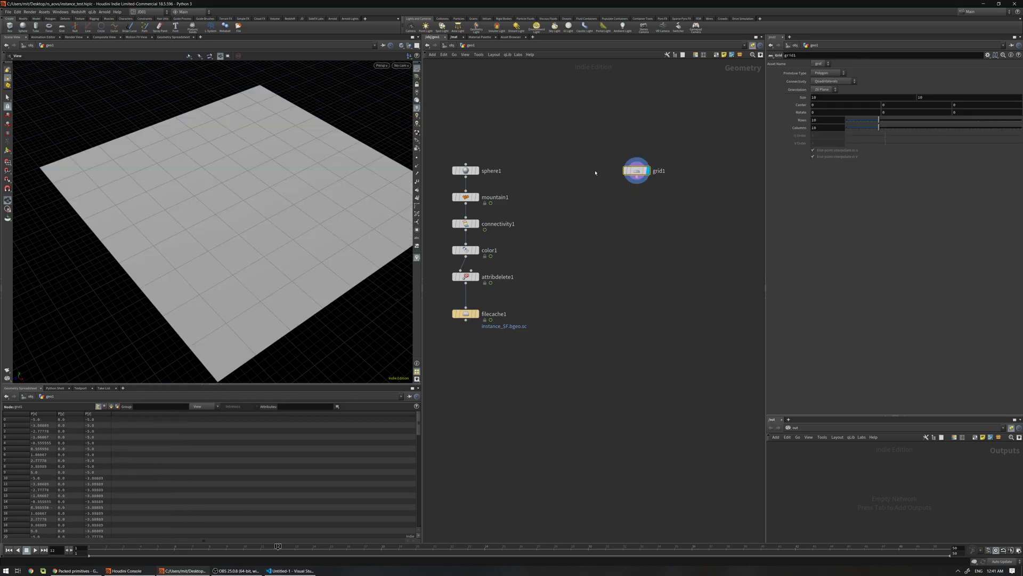
left_click_drag(257, 198, 233, 199)
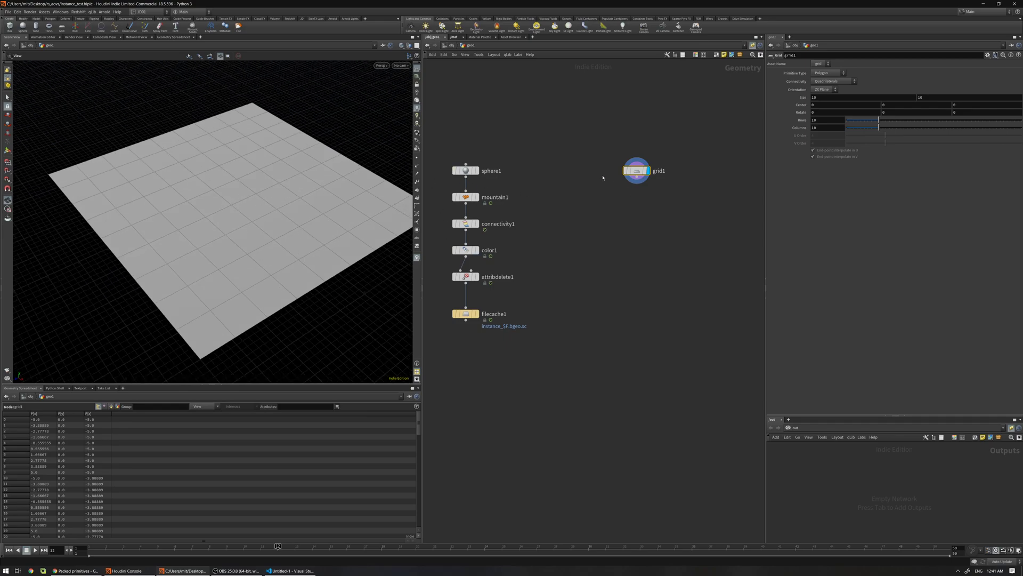
middle_click_drag(626, 166, 631, 160)
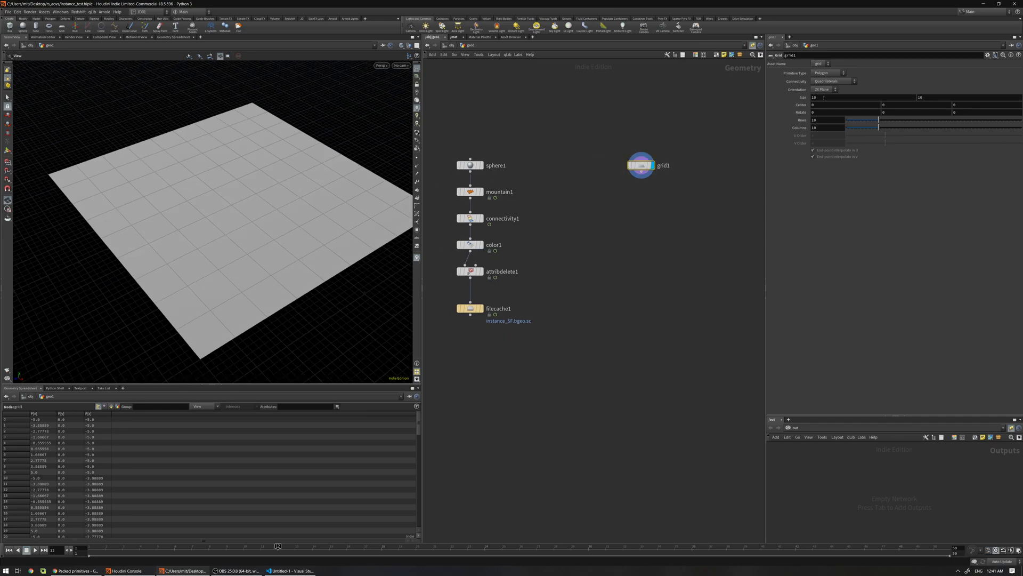
Set the grid's rows and columns to 100
left_click(852, 97)
key("Tab")
key("Tab")
key("Tab")
key("Tab")
key("Tab")
key("Tab")
key("Tab")
key("Tab")
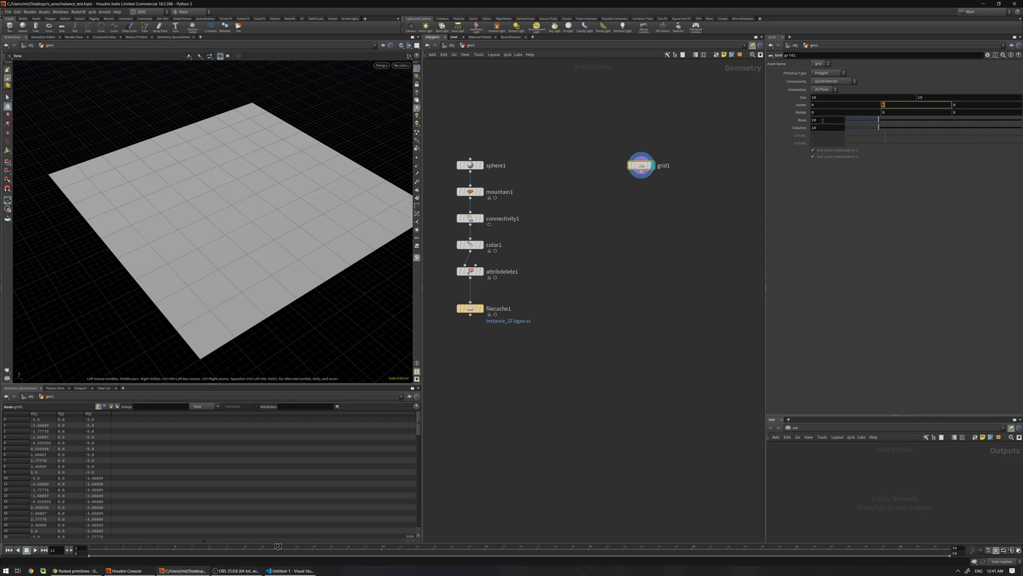
type("100")
key("Tab")
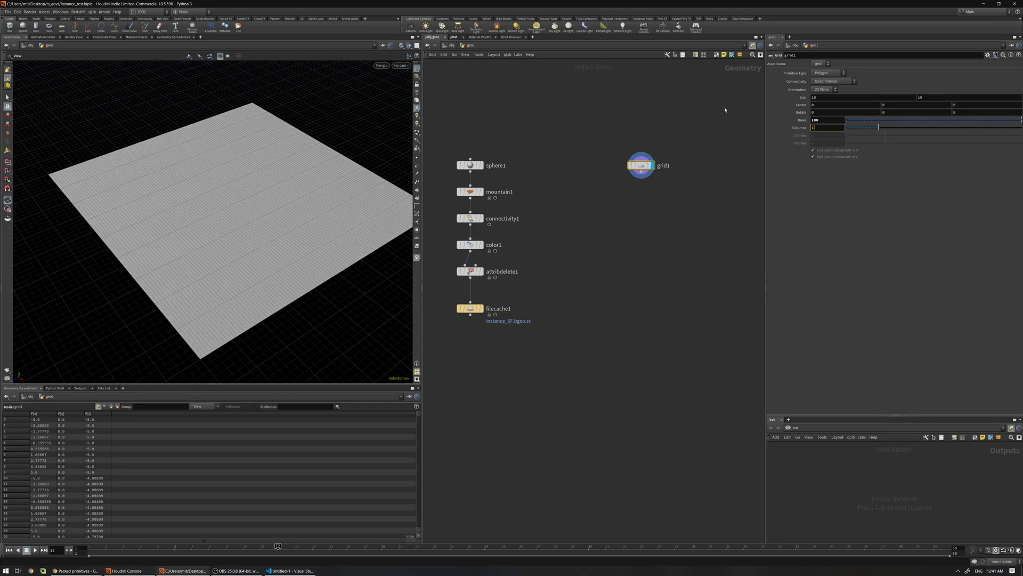
type("100")
key("Return")
key("Tab")
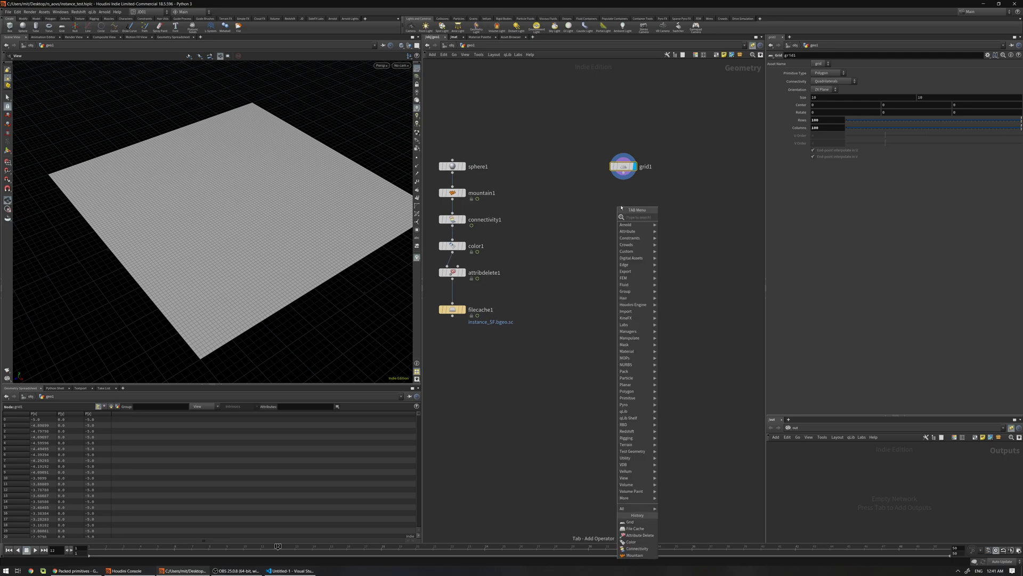
Add a Mountain below the grid with Element Size 3.87
type("mou")
left_click(677, 217)
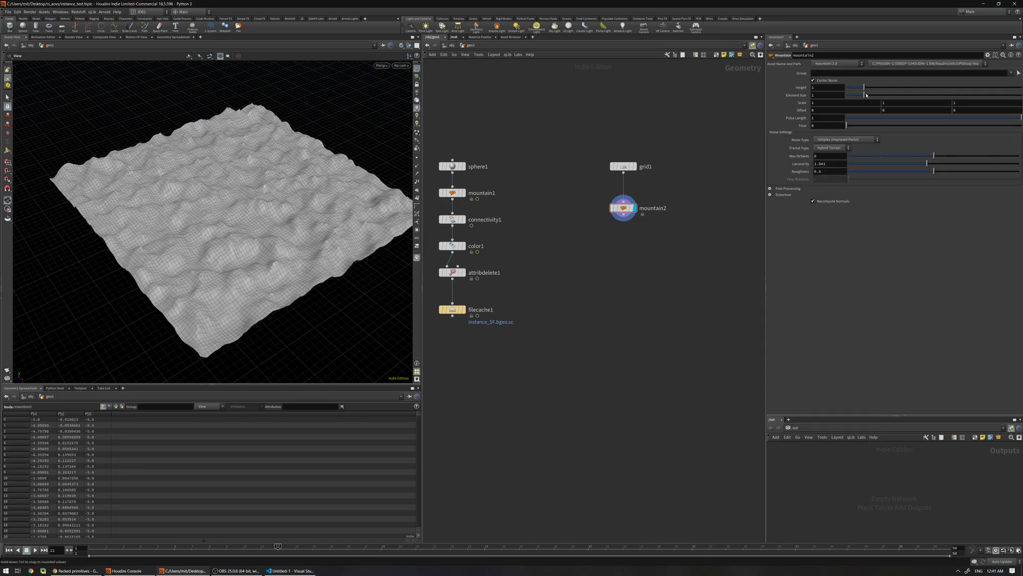
left_click_drag(864, 95, 899, 88)
Add a Scatter with 2000 points and Relax off, then lay out the terrain nodes
key("Tab")
type("scatter")
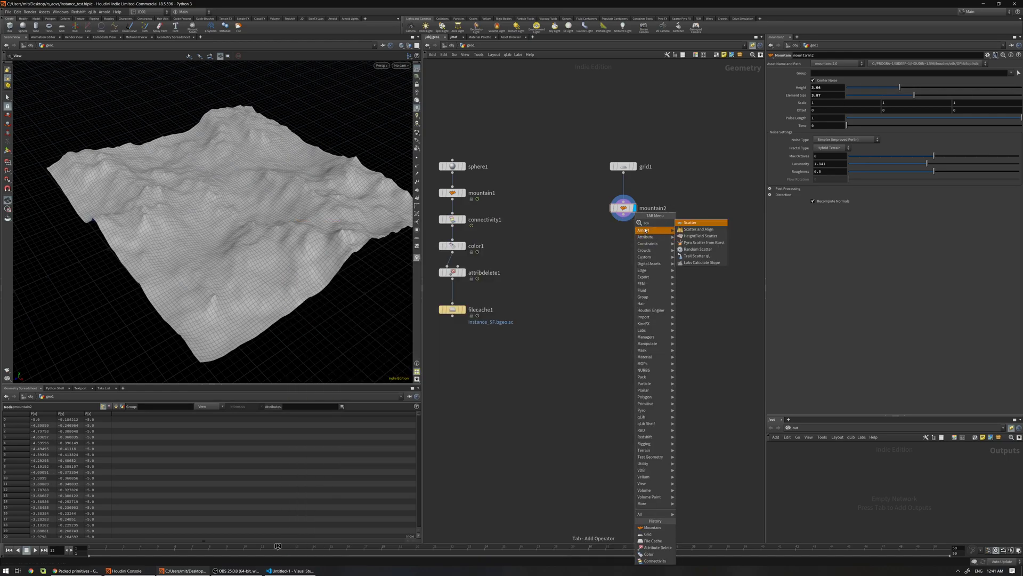
key("Return")
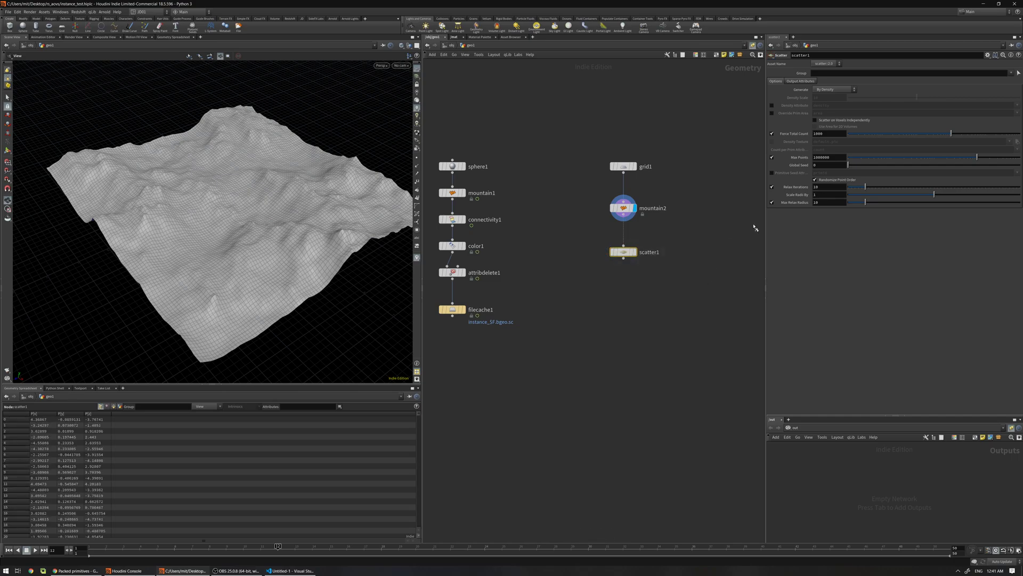
left_click(634, 252)
left_click(771, 187)
double_click(828, 133)
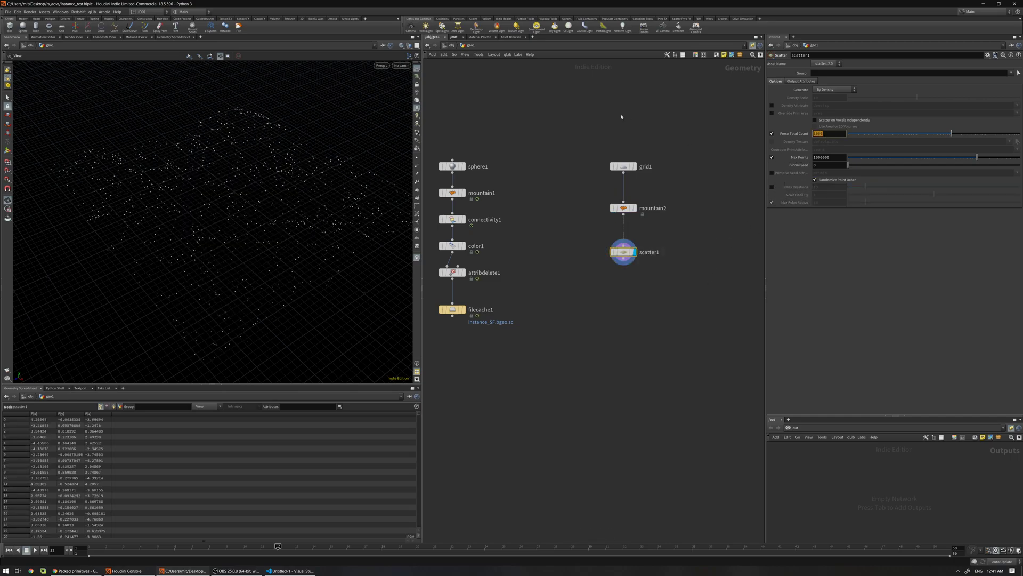
type("2")
key("Return")
middle_click_drag(615, 336, 596, 237)
left_click_drag(562, 97, 635, 187)
key("l")
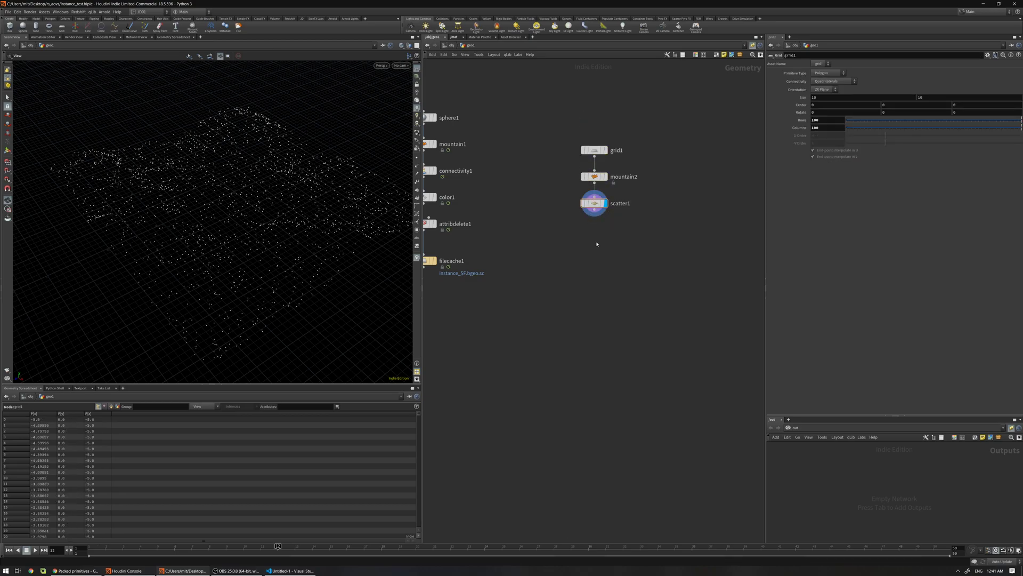
Add an Instance node wired from scatter1 and make it the display node
key("Tab")
type("in")
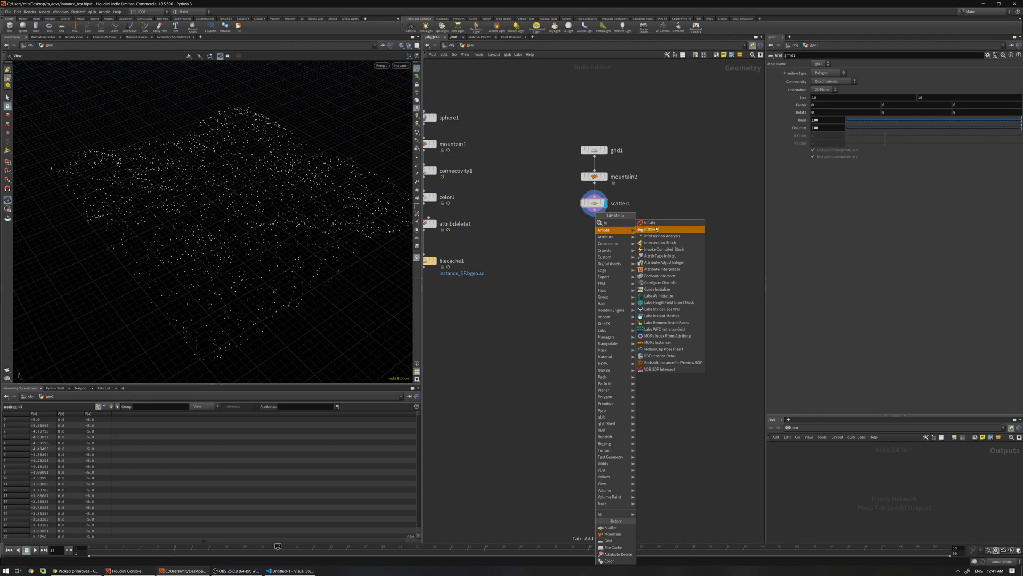
left_click(654, 229)
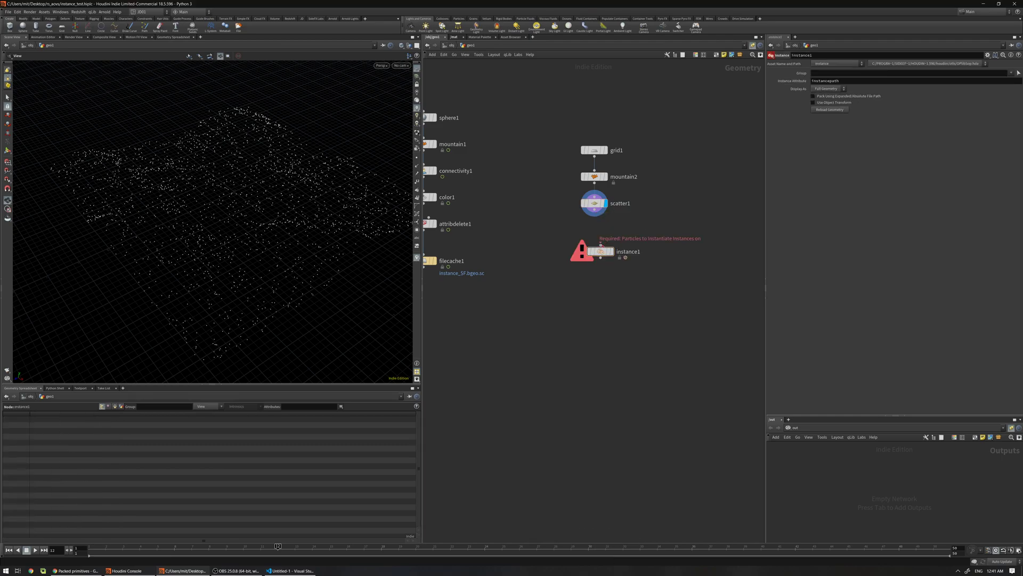
left_click_drag(600, 243, 594, 209)
left_click(610, 251)
left_click_drag(606, 254, 600, 245)
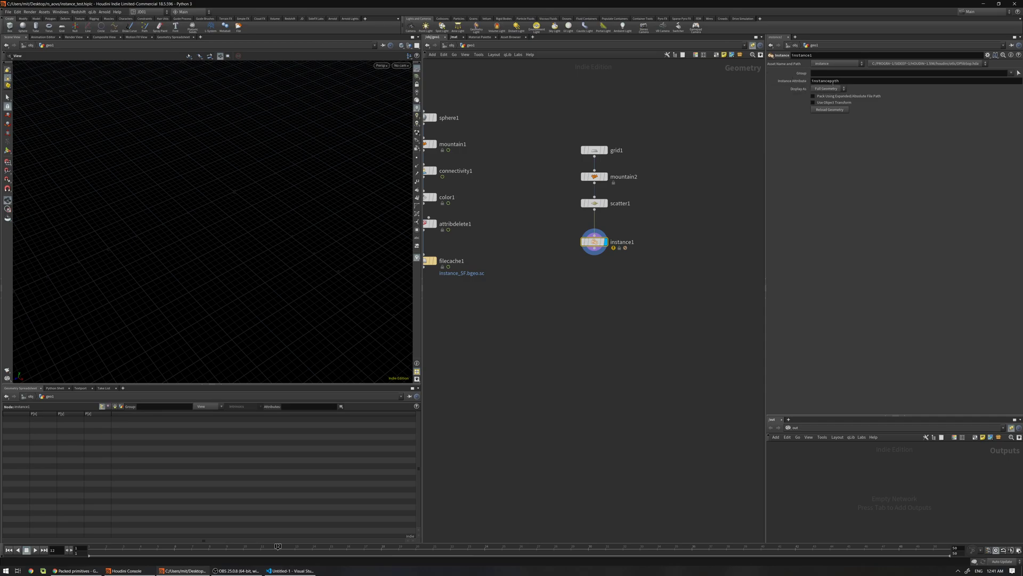
Set instance1's Instance Attribute to instancefile
double_click(840, 81)
left_click_drag(825, 81, 848, 81)
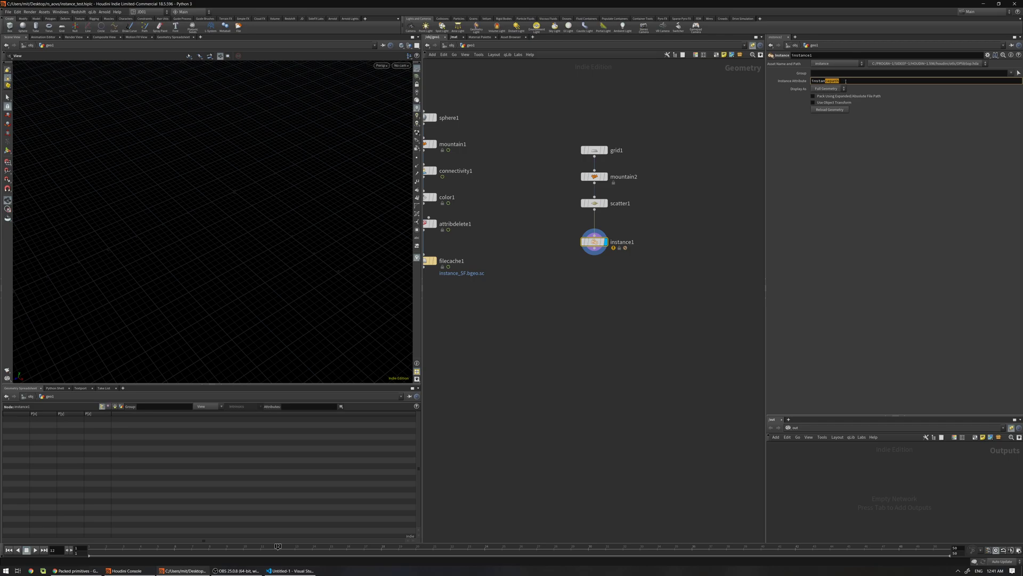
key("ctrl+a")
left_click(845, 79)
type("filepath")
key("Return")
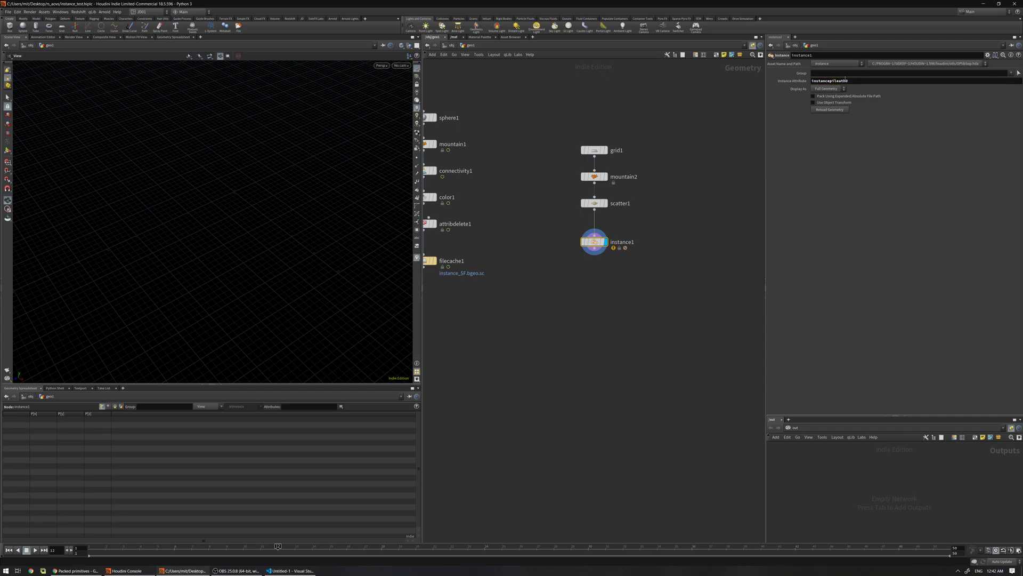
left_click(853, 80)
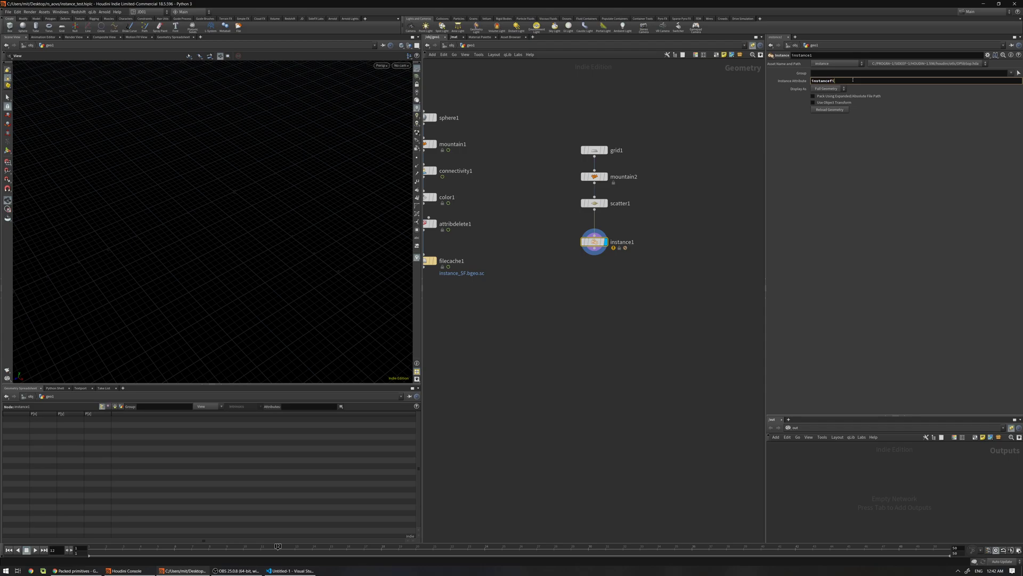
key("Return")
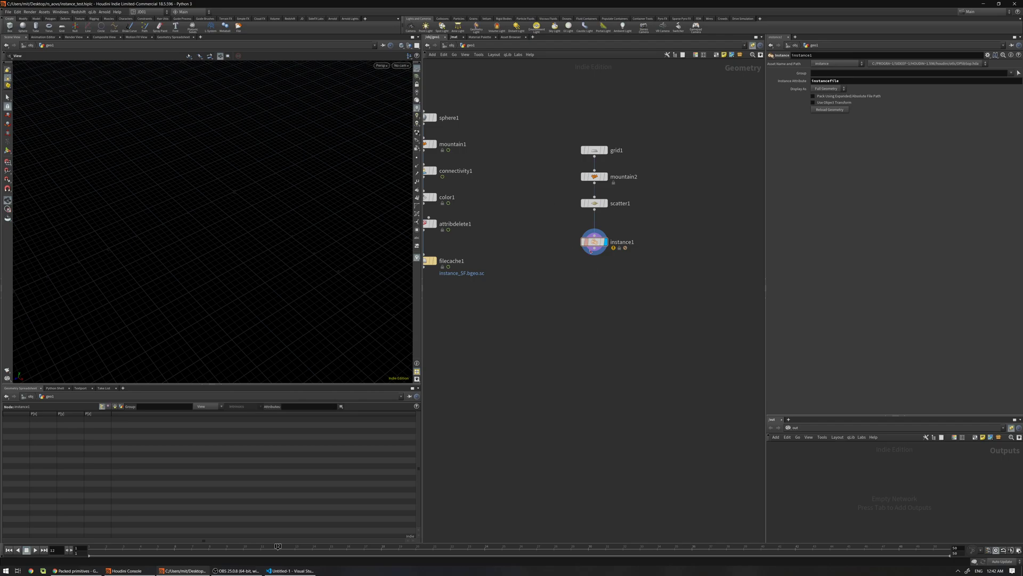
left_click_drag(593, 243, 587, 266)
Insert an Attribute Wrangle on the wire between scatter1 and instance1
key("Tab")
type("attribwrangle")
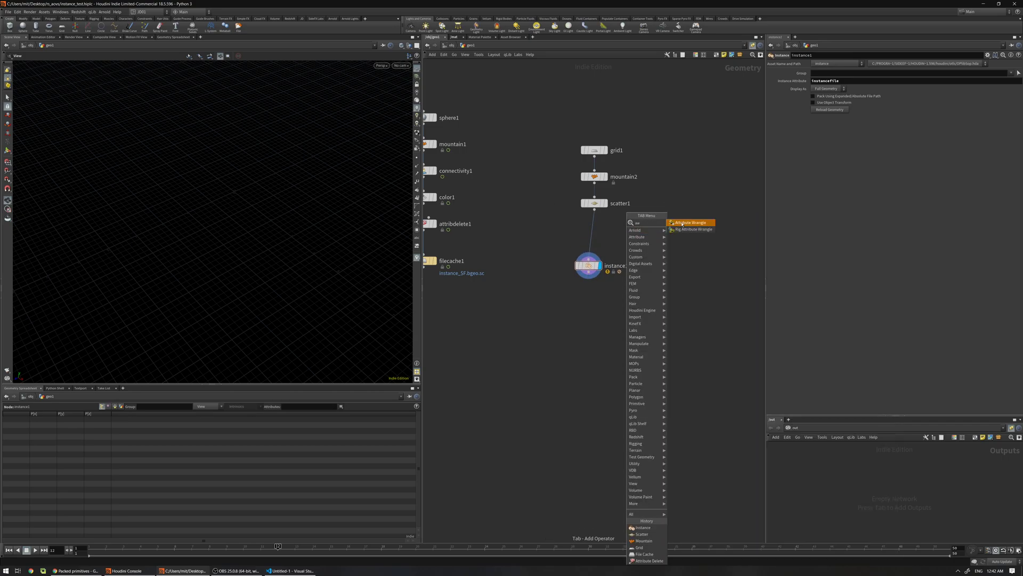
key("Return")
left_click(602, 235)
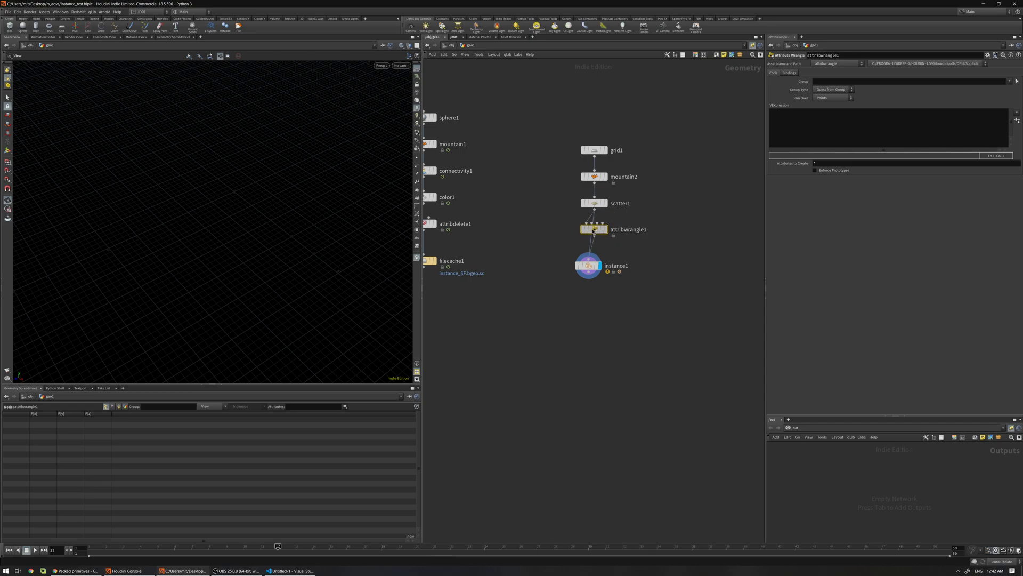
left_click_drag(594, 268, 594, 278)
left_click_drag(595, 229, 595, 251)
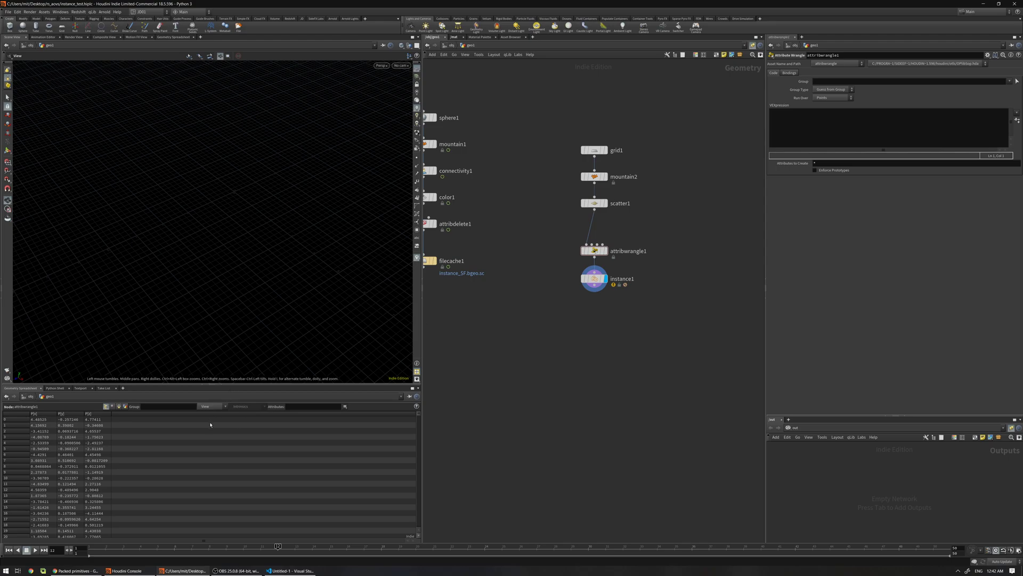
Display filecache1 and compare cached rock variants across frames, returning to frame 3
middle_click_drag(474, 247, 521, 242)
left_click(471, 255)
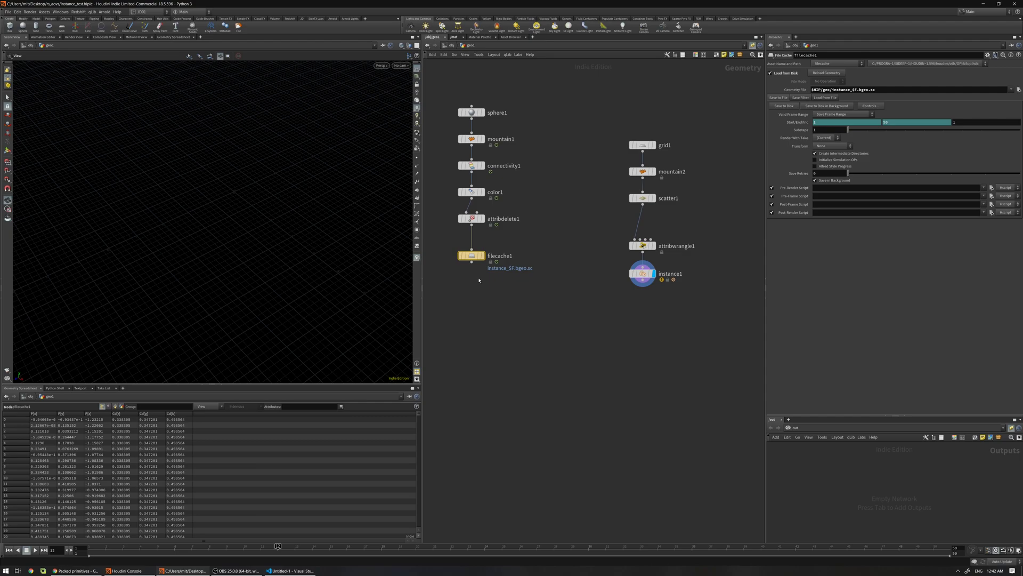
left_click(482, 256)
left_click_drag(244, 546, 675, 546)
left_click(123, 547)
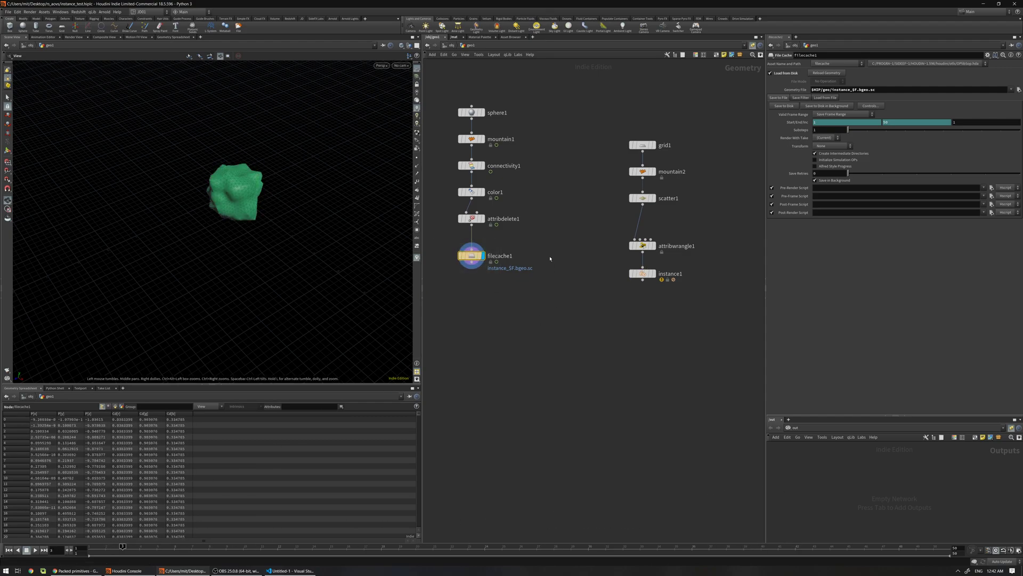
Open attribwrangle1's VEXpression code in the external editor with Alt+E
middle_click_drag(586, 250, 564, 244)
left_click(663, 243)
left_click(781, 127)
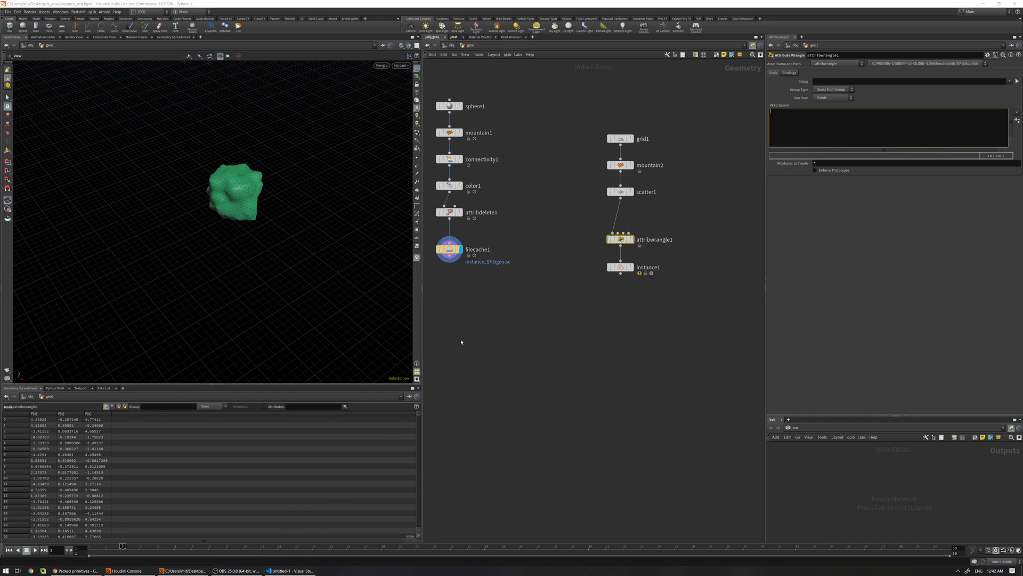
key("alt+e")
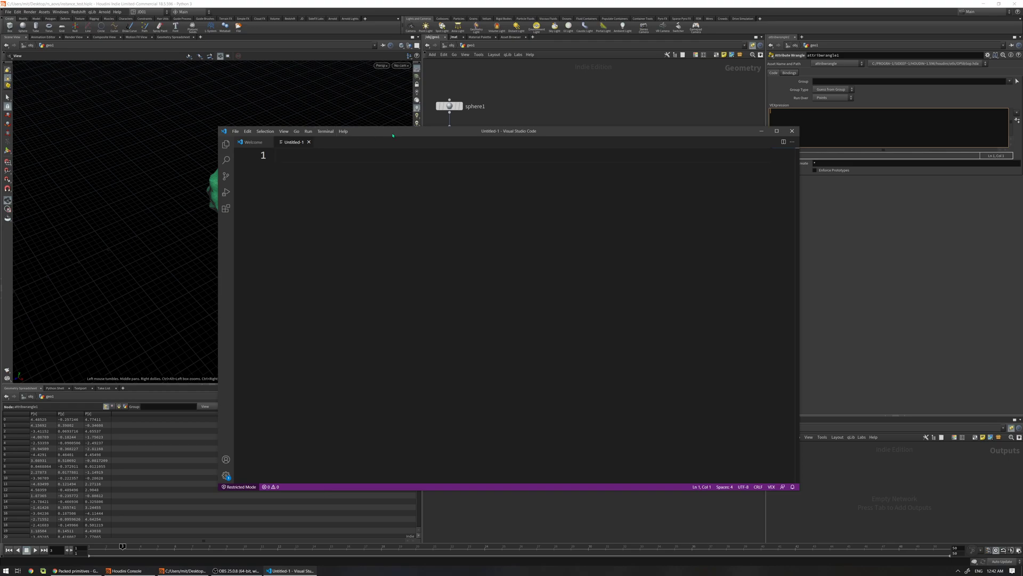
left_click_drag(393, 135, 417, 135)
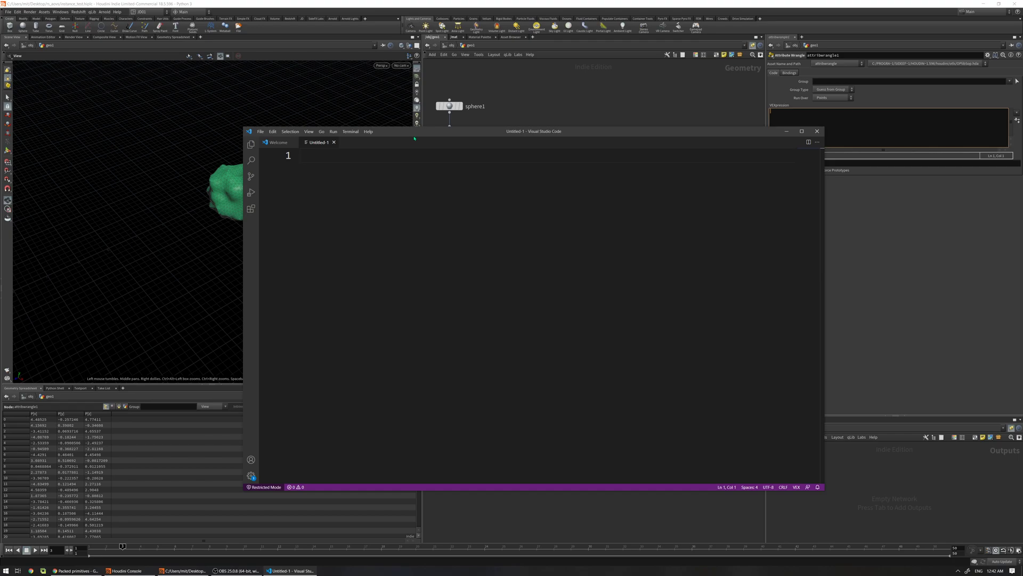
type("int ")
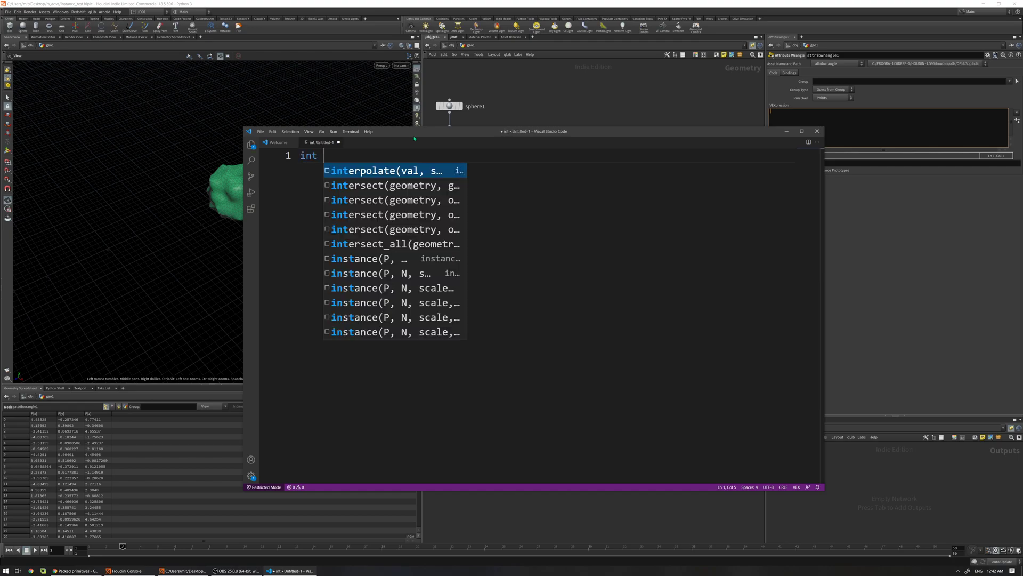
type("id = ")
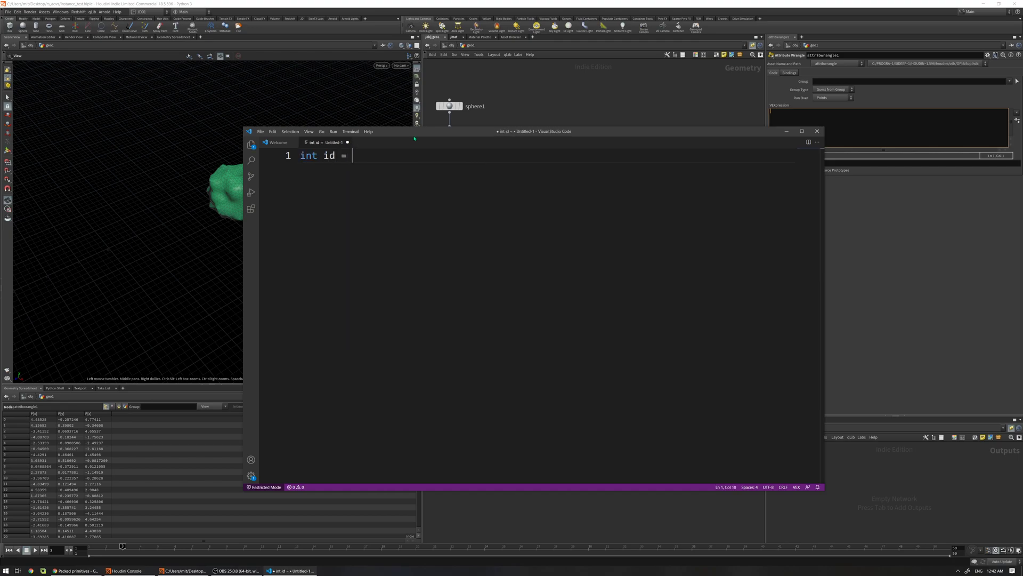
type("fit01(")
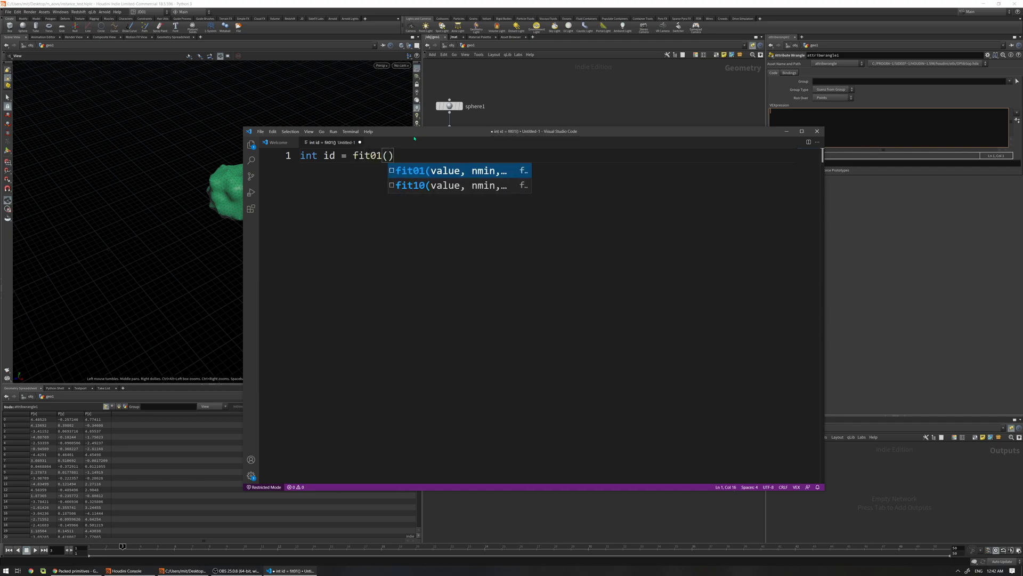
type("rand(")
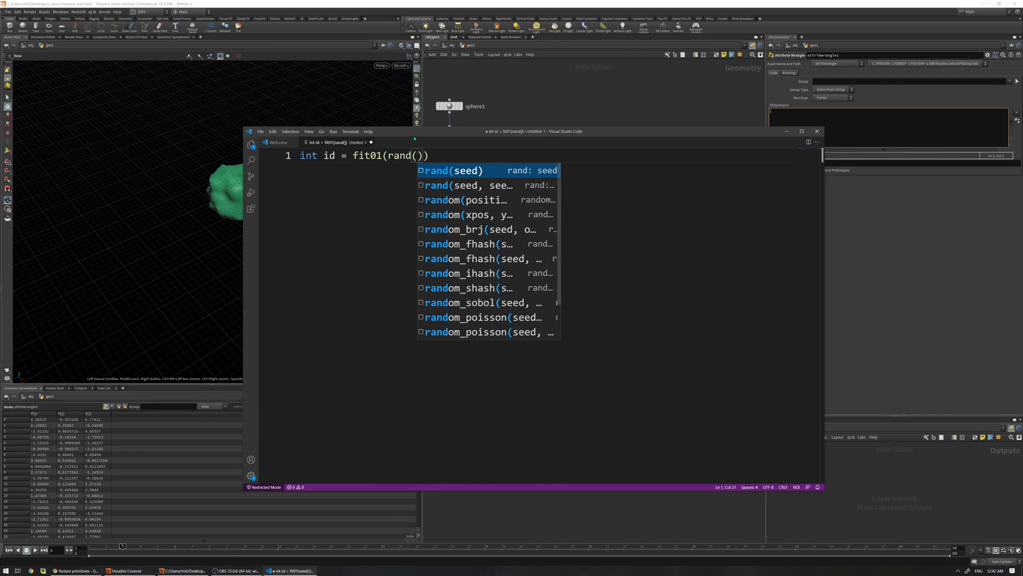
type("@ptnum")
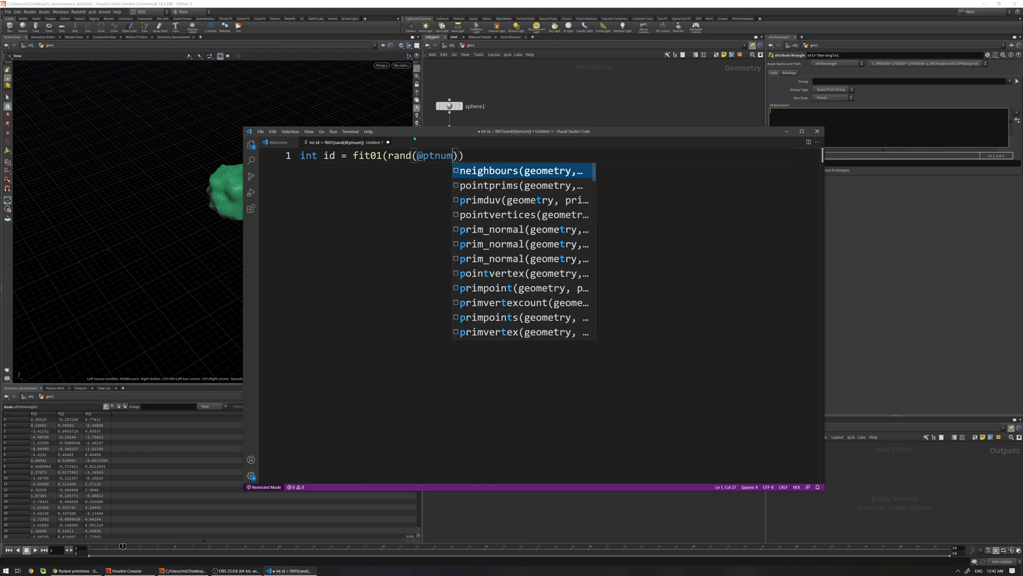
type(")")
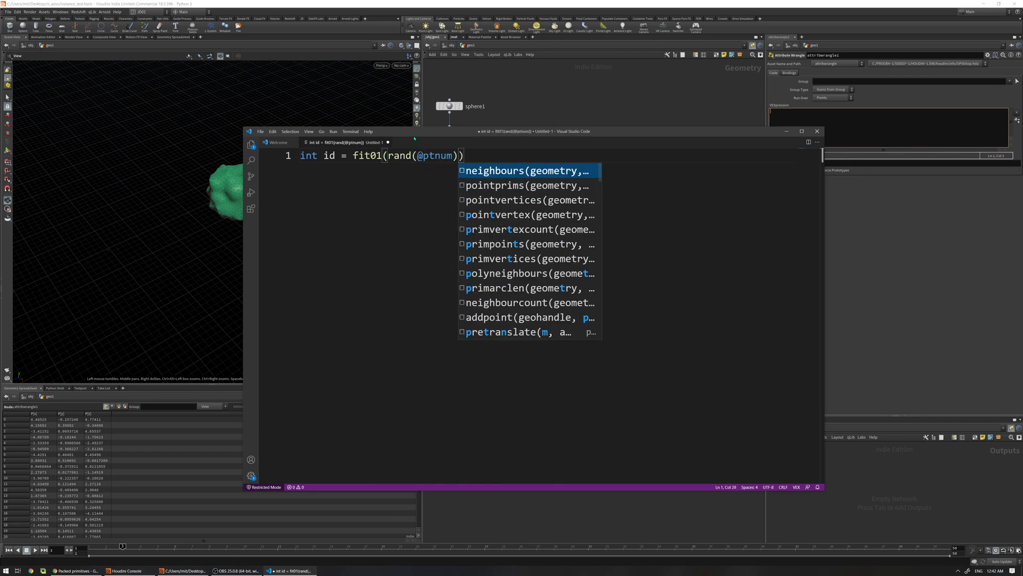
type(", 1,")
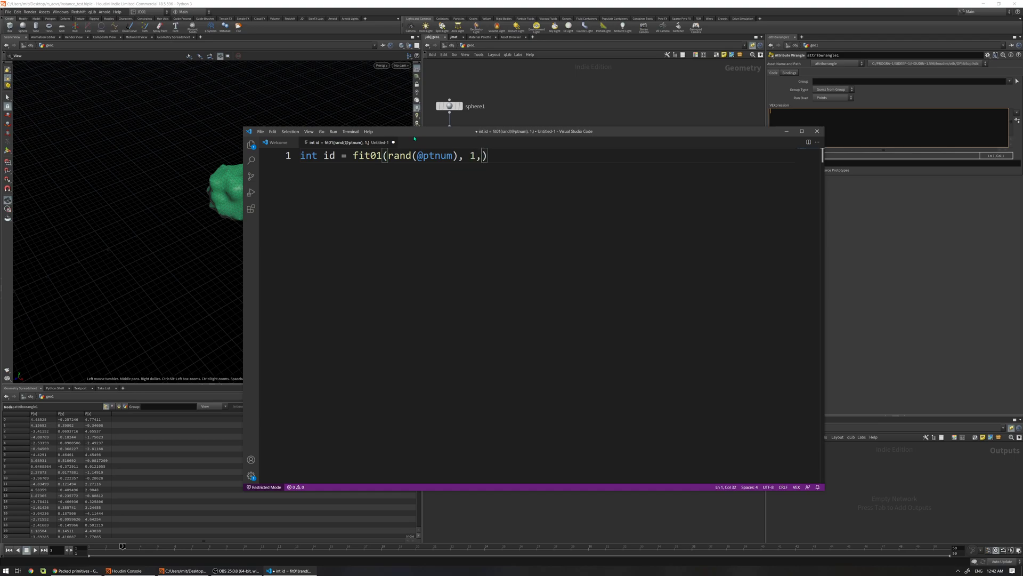
type("50")
key("Return")
Add s@instancefile = sprintf() on line 2, with the caret at sprintf's opening bracket
type("s")
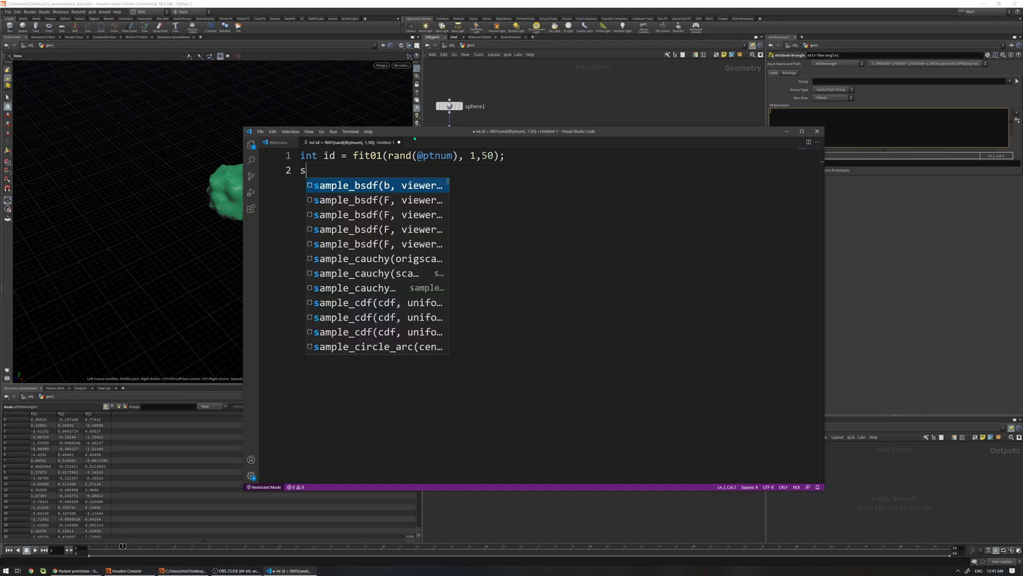
type("@in")
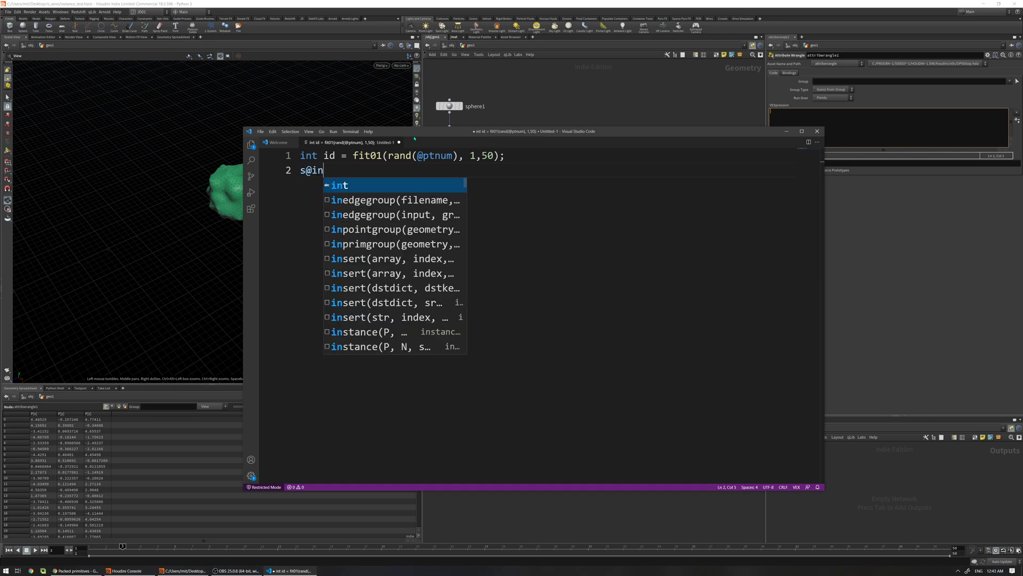
type("stancefile")
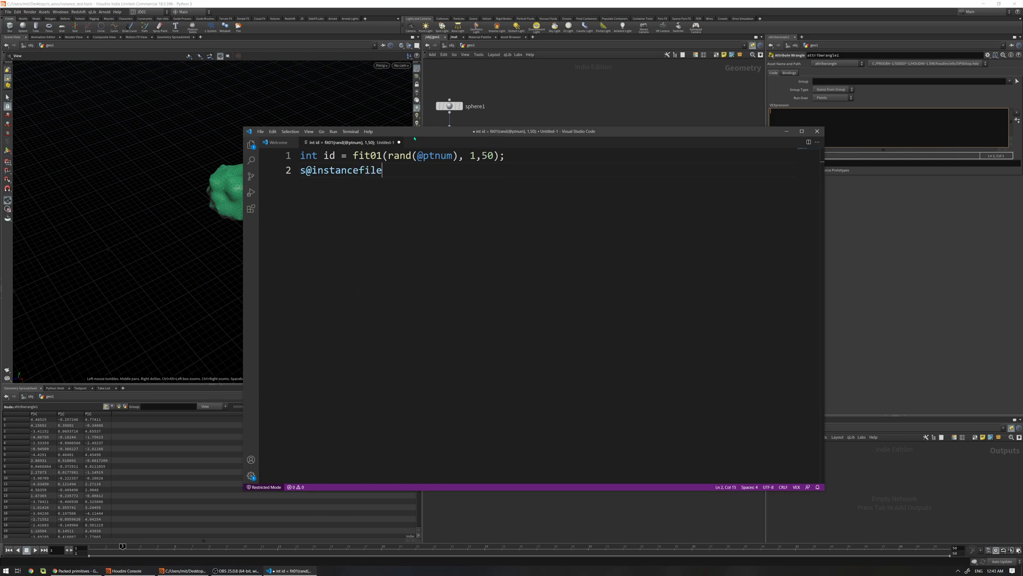
type(" = sprin")
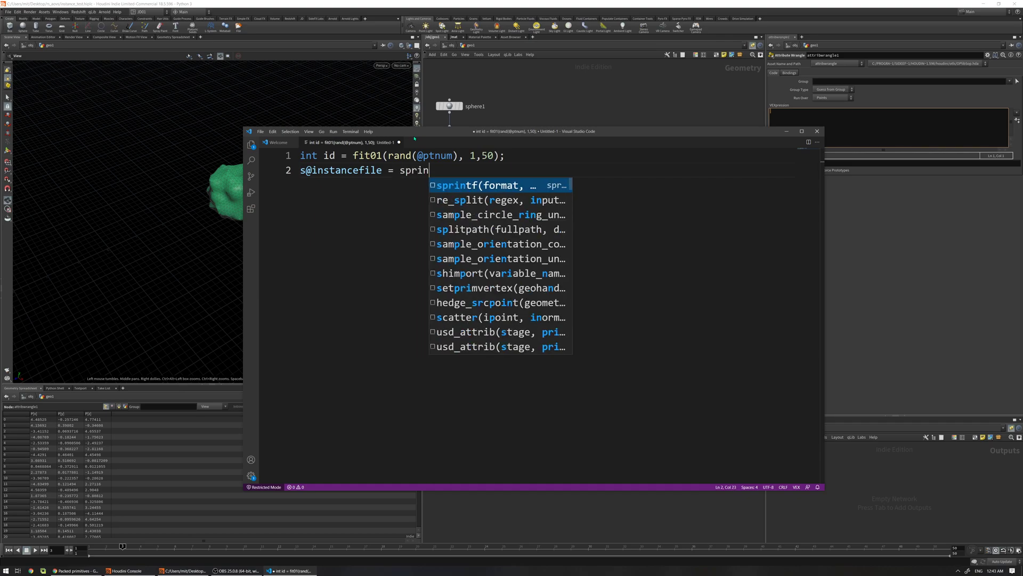
type("tf(")
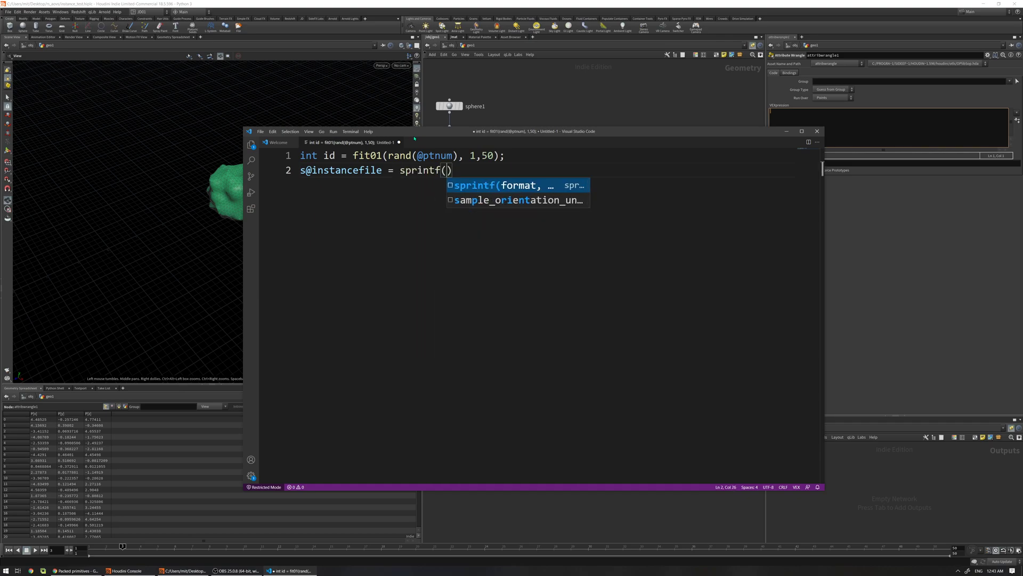
key("Left")
key("Left")
key("Left")
key("Left")
key("Left")
key("Left")
key("Left")
key("Left")
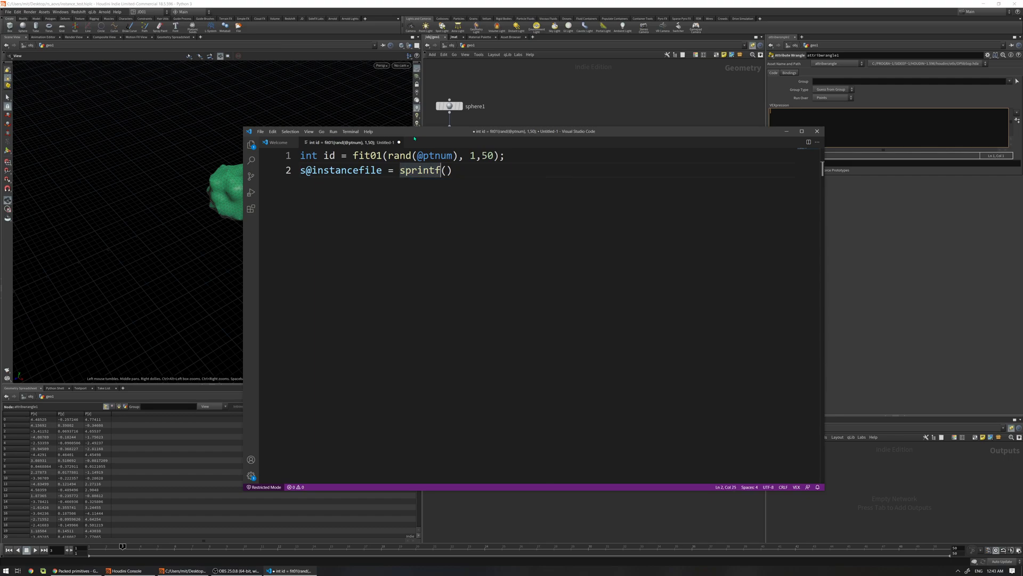
key("Left")
key("Left")
key("Left")
key("Left")
key("Left")
key("Left")
key("Left")
key("Left")
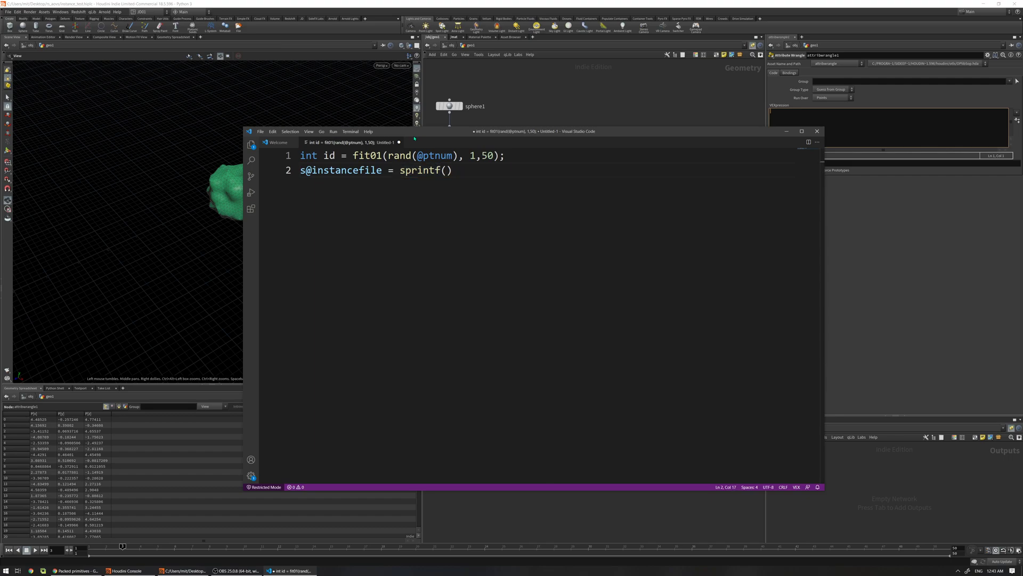
key("Left")
key("Left")
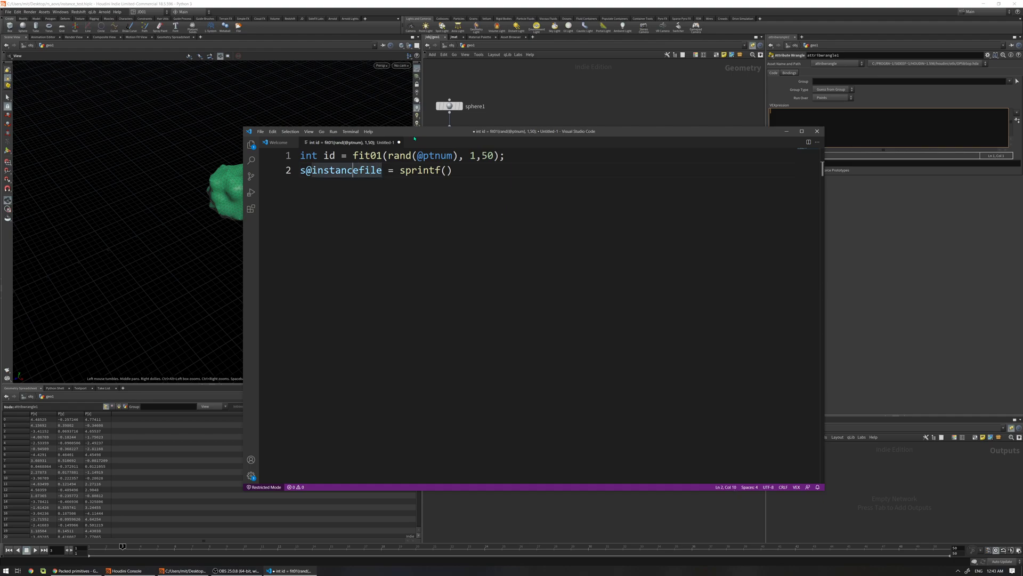
key("Home")
key("shift+Right")
key("shift+Right")
key("shift+Right")
key("shift+Right")
key("shift+Right")
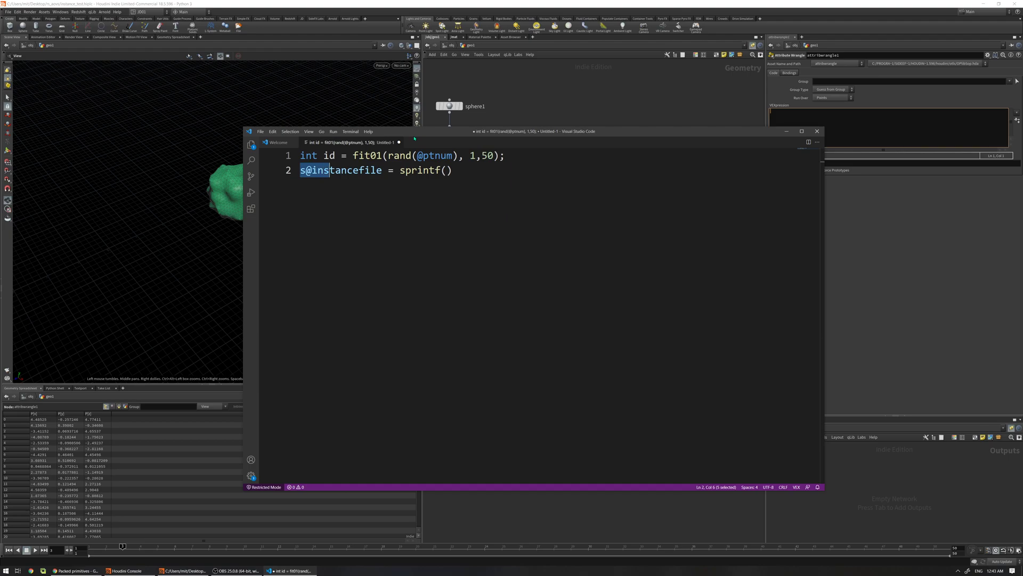
key("shift+Right")
key("shift+Right")
key("shift+Right")
key("shift+Right")
key("shift+Right")
key("shift+Right")
key("shift+Right")
key("shift+Right")
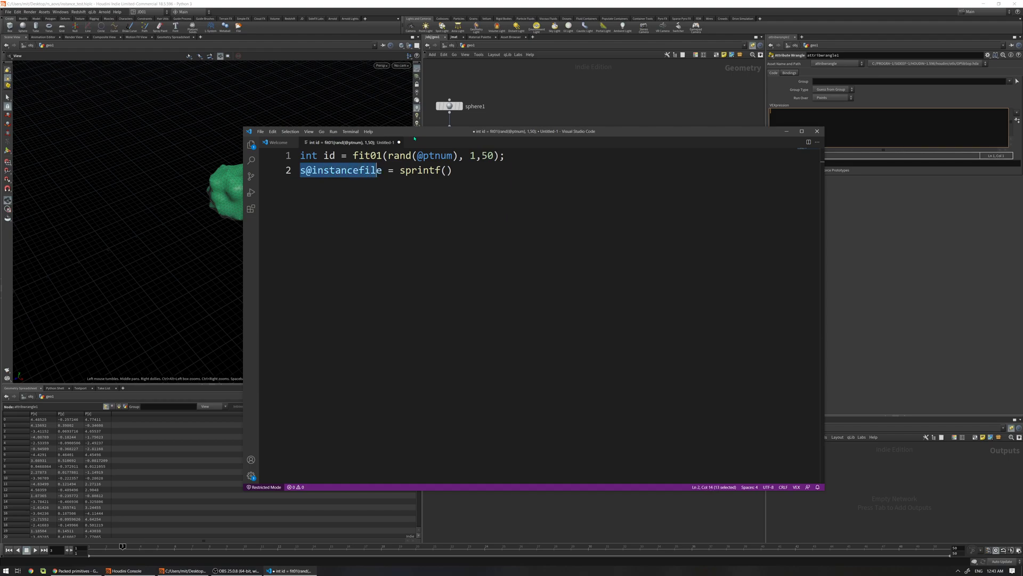
key("shift+Left")
key("shift+Left")
key("shift+Left")
key("shift+Left")
key("shift+Left")
key("shift+Left")
key("shift+Left")
key("shift+Left")
key("shift+Left")
key("shift+Left")
key("shift+Left")
key("shift+Left")
key("shift+Left")
key("Right")
key("Right")
key("Right")
key("Right")
key("Right")
key("Right")
key("Right")
key("Right")
key("Right")
key("Right")
key("Right")
key("Right")
key("Right")
key("Right")
key("Right")
key("Right")
key("Right")
key("Right")
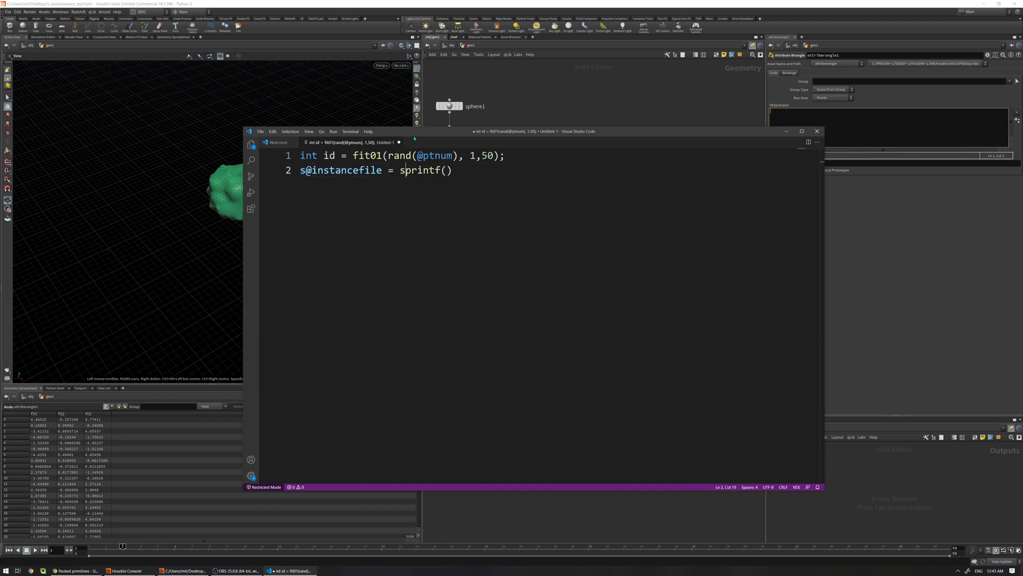
key("Right")
key("Right")
key("Right")
key("Right")
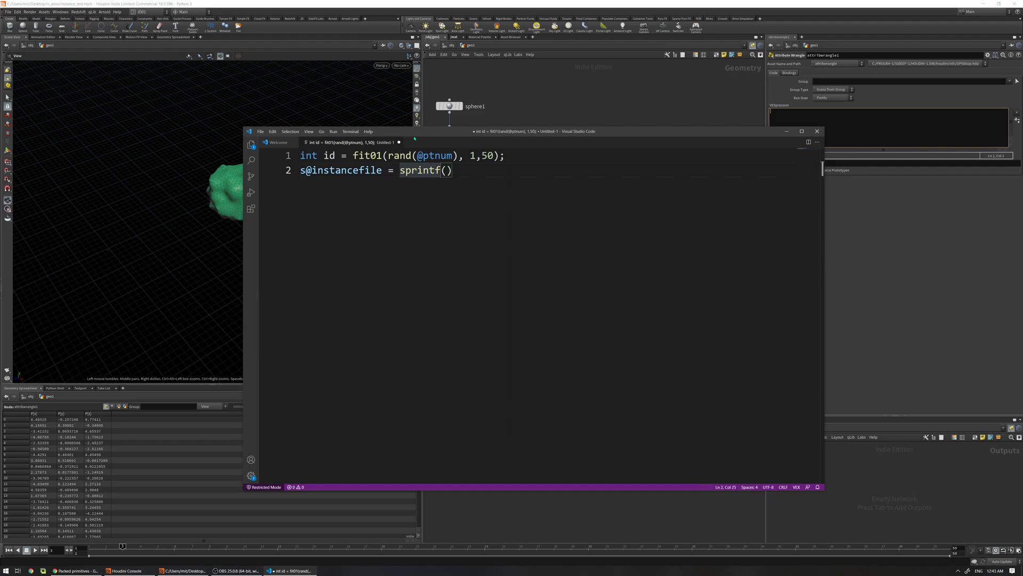
key("Right")
Paste the cached rock path into sprintf, wrap it in quotes, and replace $F with %s
type("$HIP/geo/instance_$F.bgeo.sc")
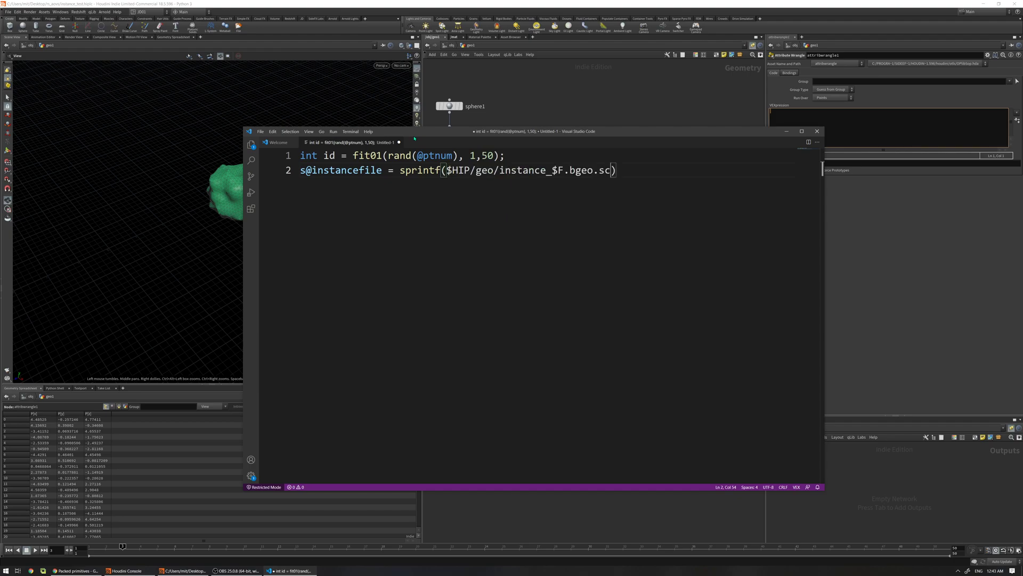
key("Left")
key("Left")
key("Left")
key("Left")
key("Left")
key("Left")
key("Left")
key("Left")
key("Left")
key("Left")
key("Left")
key("Left")
key("Left")
type("\"")
key("End")
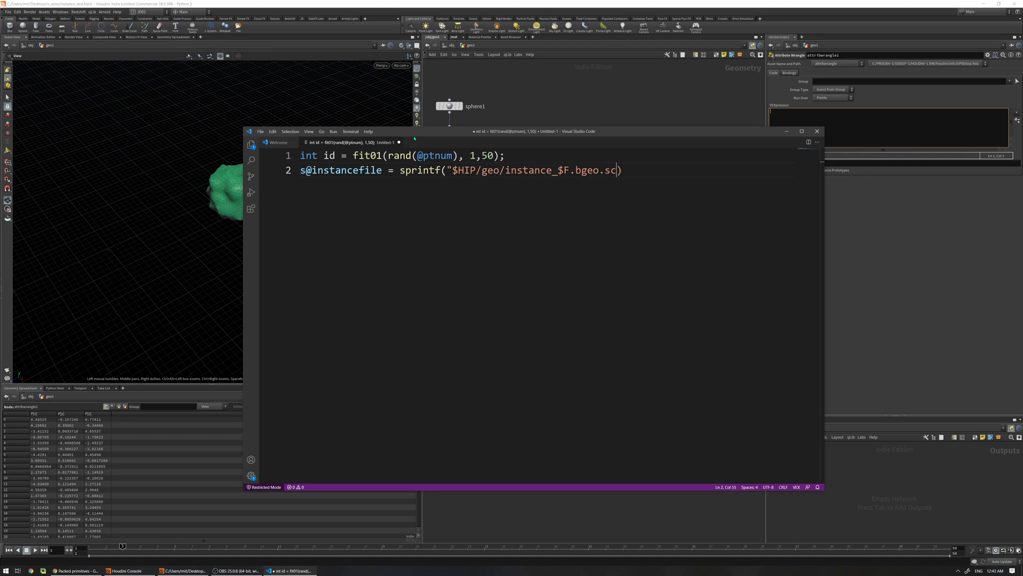
type("\"")
key("Left")
key("Left")
key("Left")
Close the call with ,id); to read sprintf("$HIP/geo/instance_%s.bgeo.sc",id); and select all the code
key("Left")
key("Left")
key("Left")
key("Left")
key("Left")
key("Left")
key("BackSpace")
key("BackSpace")
type("%s")
key("Right")
key("Right")
key("Right")
key("Right")
type(",")
key("ctrl+Home")
key("Right")
key("Left")
key("Left")
key("Left")
key("Down")
key("End")
key("Left")
key("Left")
key("Left")
key("shift+Left")
key("shift+Left")
key("Right")
key("Right")
key("Right")
key("Right")
key("Right")
key("Right")
key("Right")
key("Right")
key("Right")
key("Right")
key("Right")
type("id)")
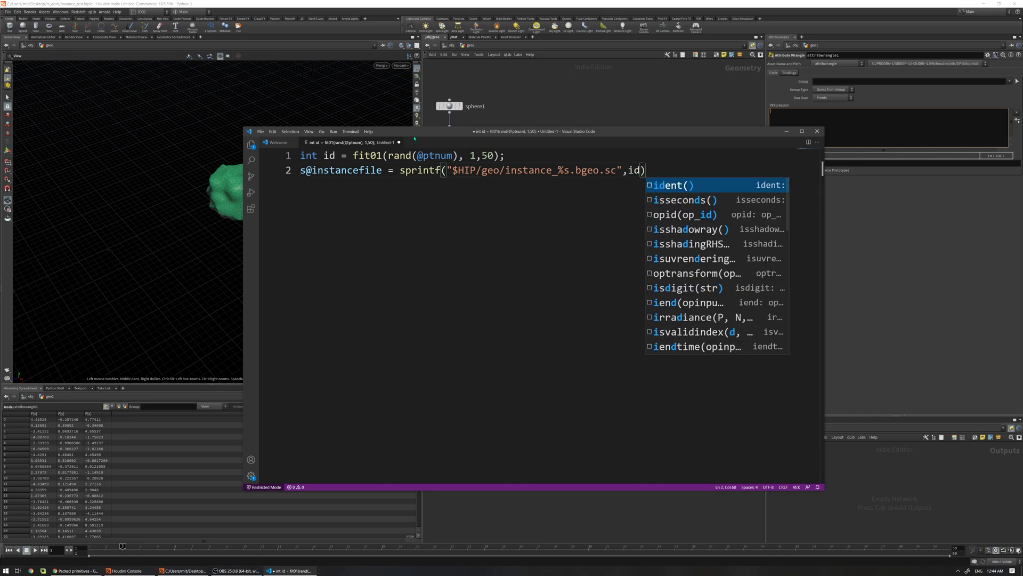
type(";")
key("ctrl+a")
key("ctrl+c")
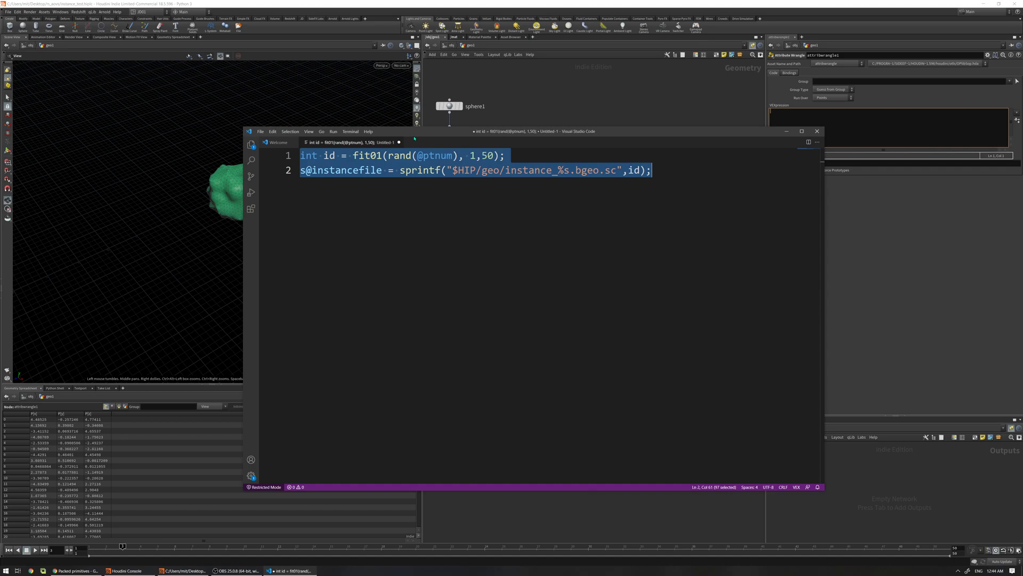
Paste the two-line VEX into attribwrangle1's VEXpression, then widen and sort the spreadsheet's instancefile column
left_click(782, 121)
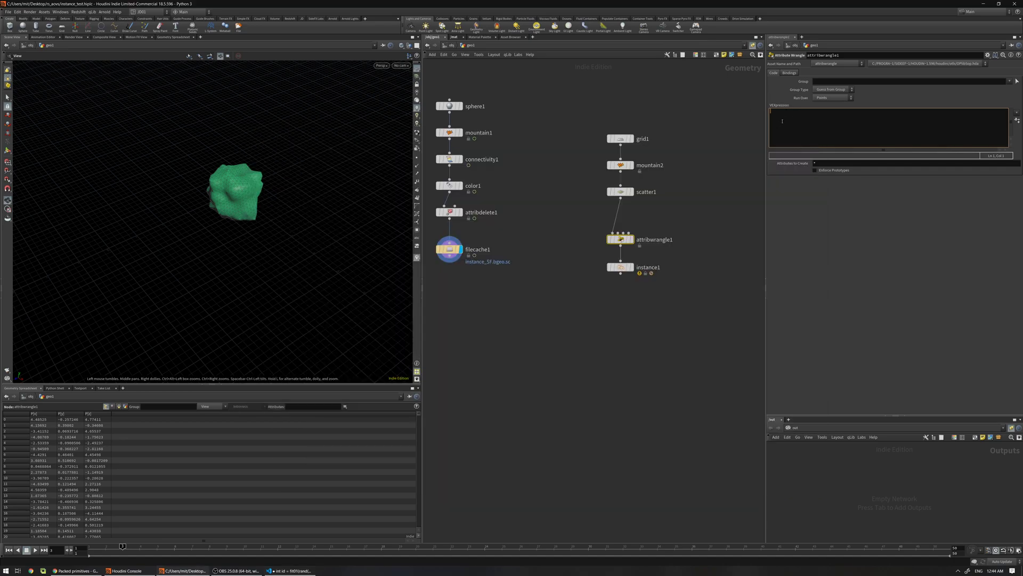
key("ctrl+v")
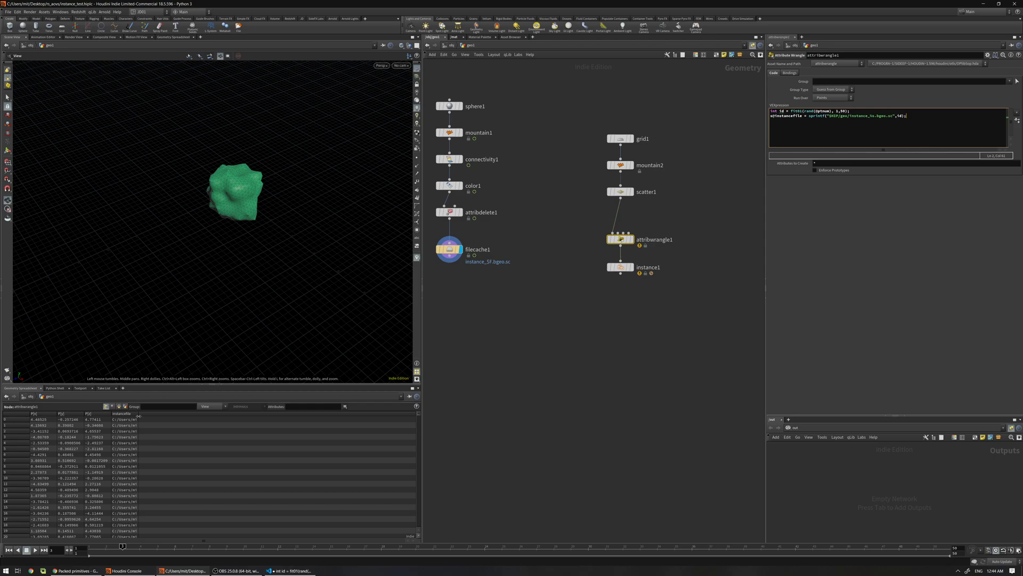
left_click_drag(137, 414, 260, 403)
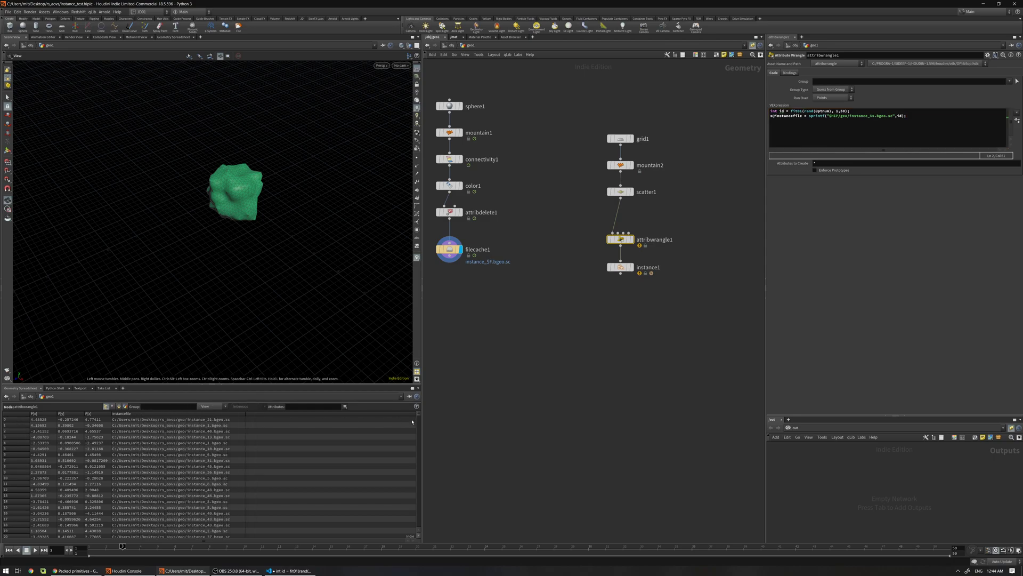
mouse_move(419, 416)
left_mouse_down()
mouse_move(415, 476)
mouse_move(416, 406)
left_mouse_up()
left_click(166, 415)
mouse_move(418, 417)
left_mouse_down()
mouse_move(417, 528)
mouse_move(415, 415)
left_mouse_up()
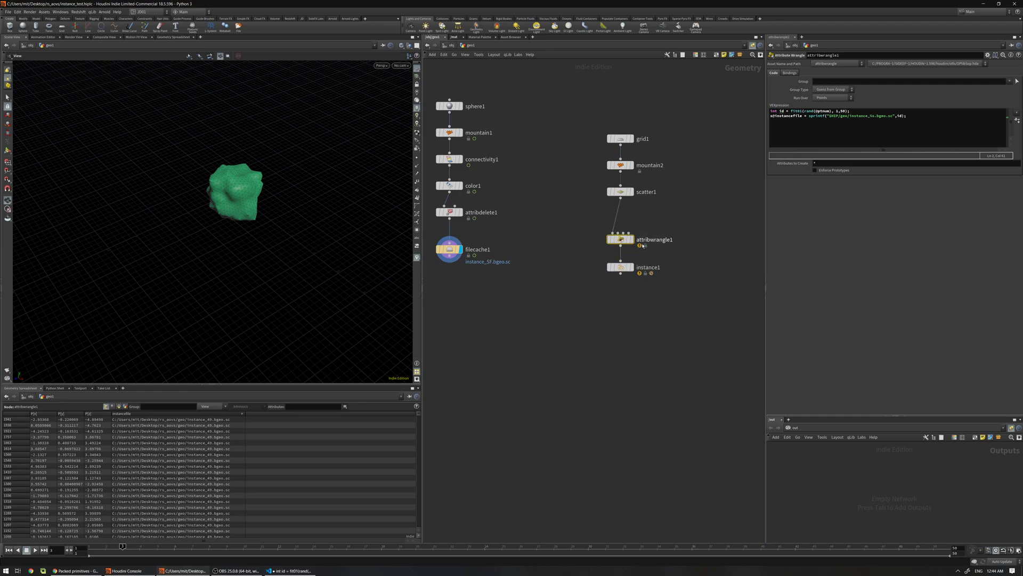
left_click(792, 112)
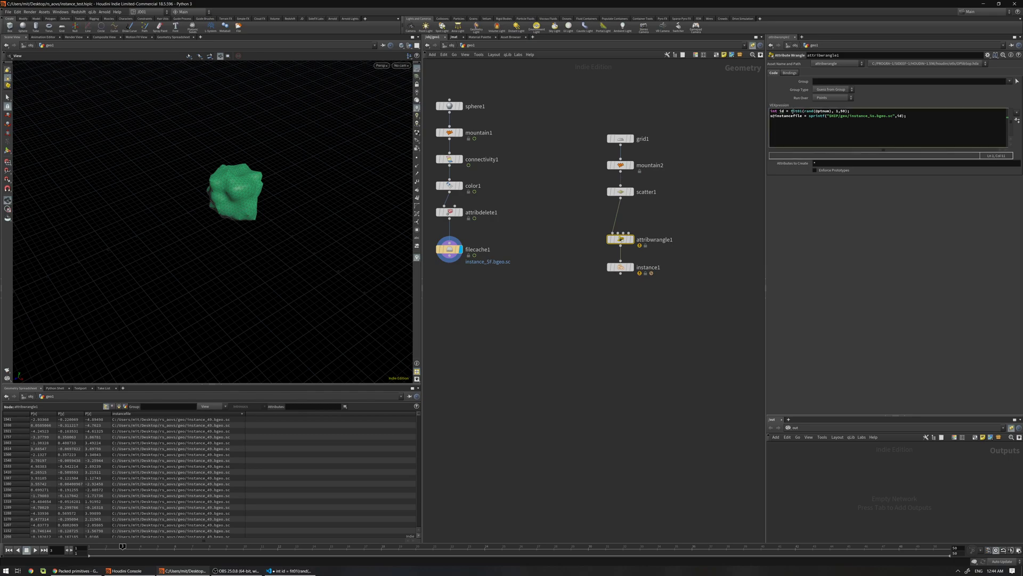
left_click_drag(792, 111, 851, 112)
left_click(792, 111)
type("int(")
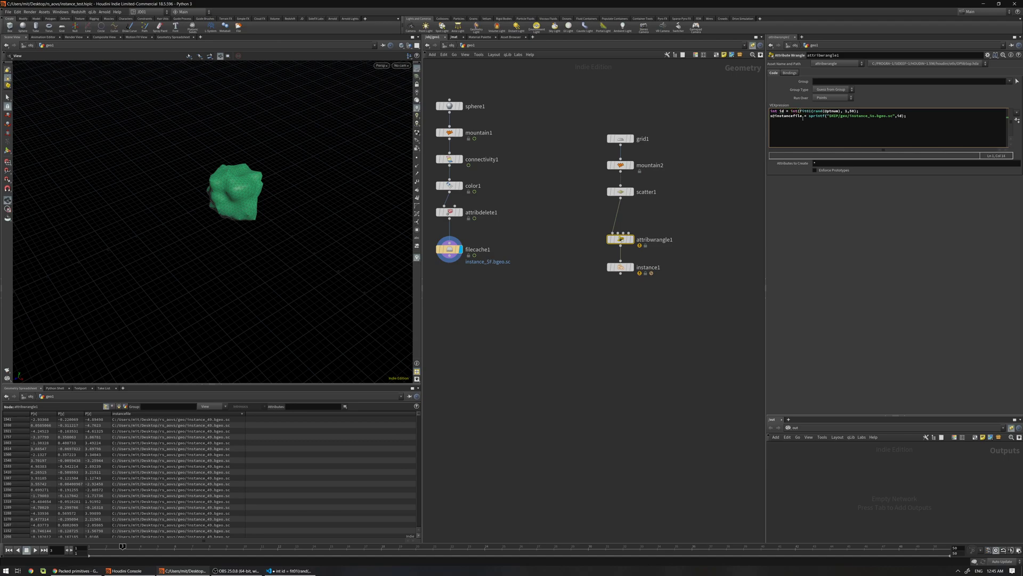
key("End")
key("Left")
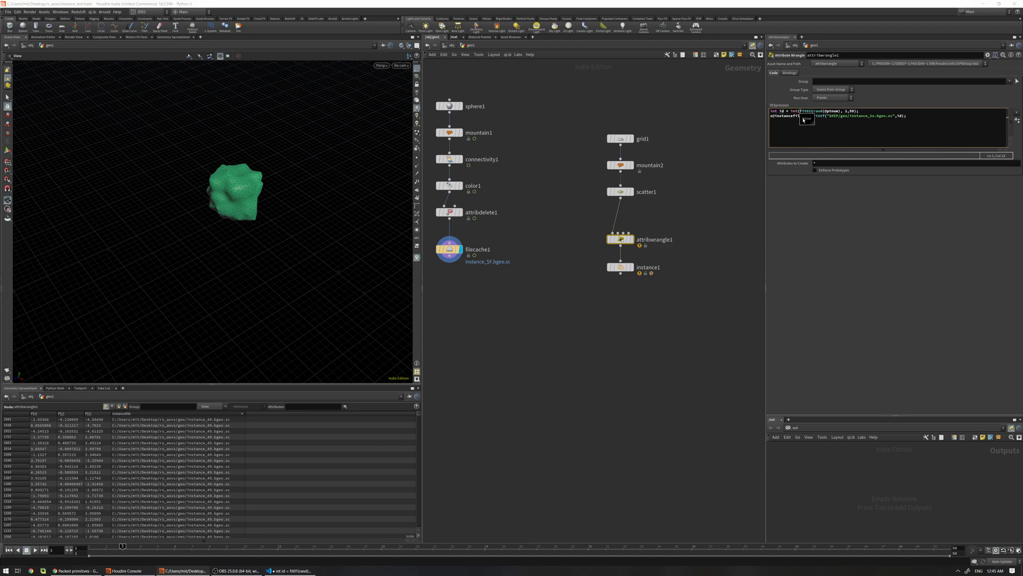
type(")")
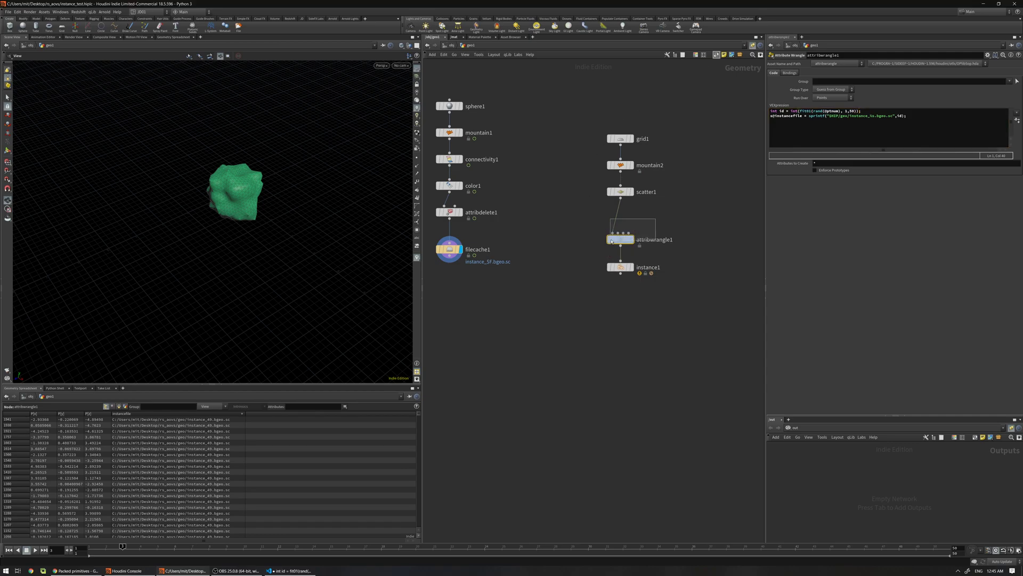
Set instance1's Instance Attribute to instancefile and display it, covering the terrain with rocks
left_click_drag(621, 239, 659, 245)
key("r")
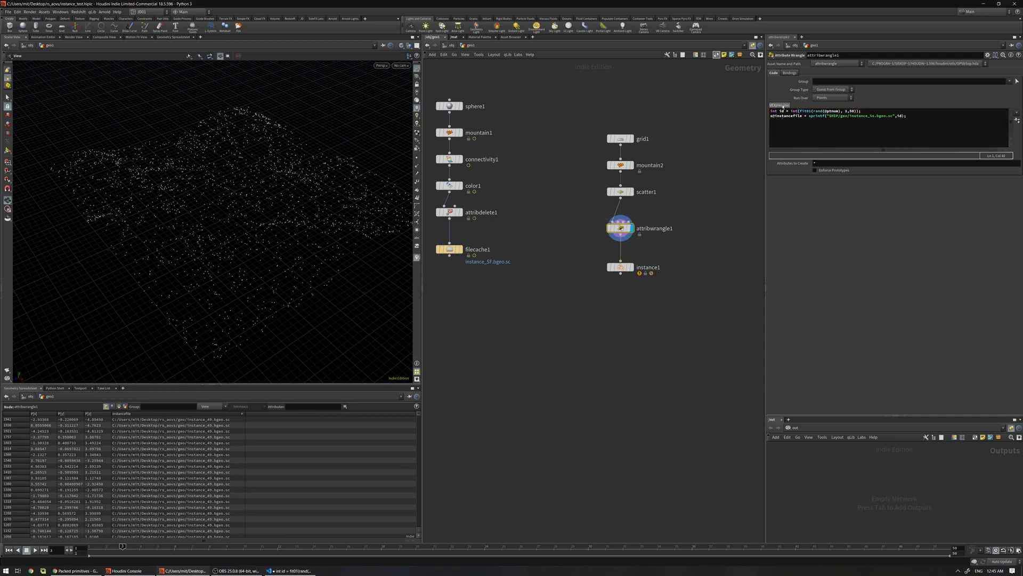
left_click(798, 116)
left_click_drag(789, 115, 778, 115)
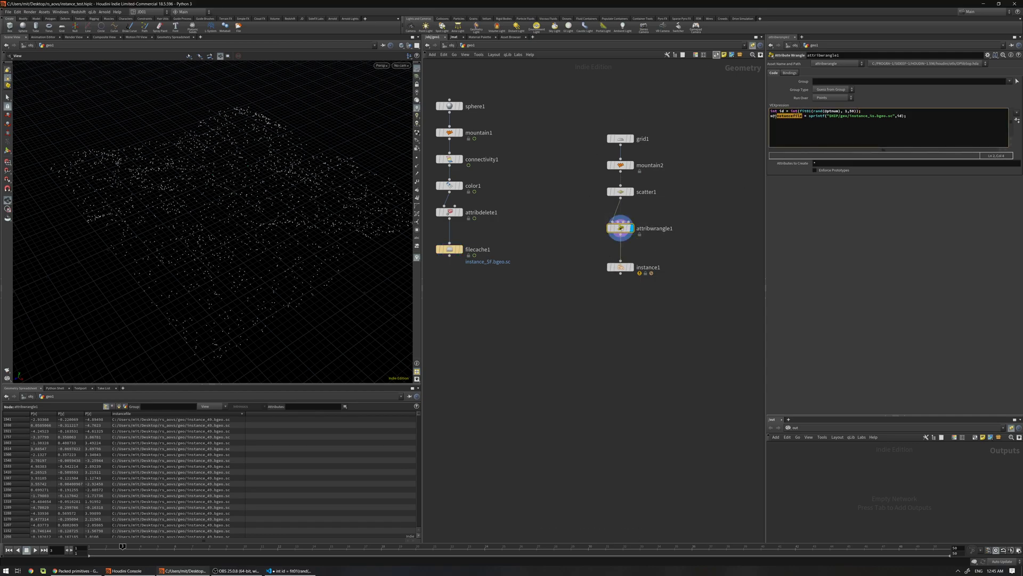
key("Down")
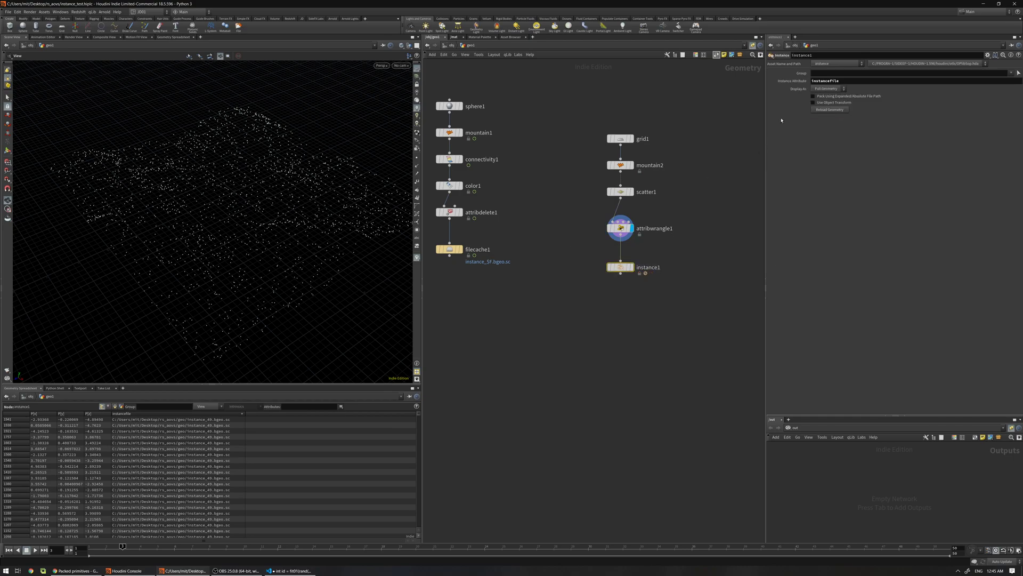
left_click_drag(844, 82, 813, 86)
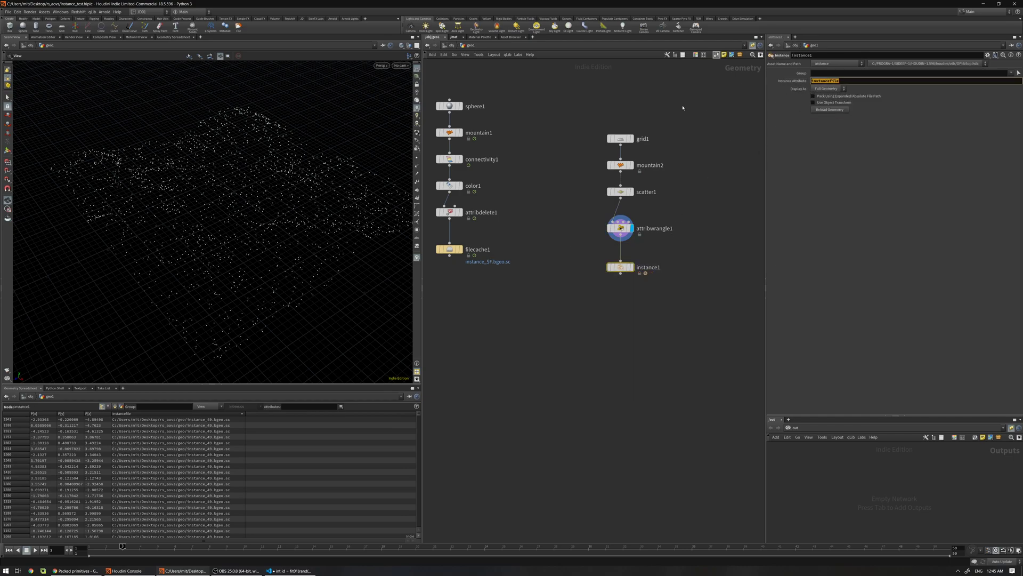
left_click(631, 267)
left_click_drag(234, 187, 306, 196)
left_click_drag(656, 109, 606, 252)
Lay out the node chain vertically and insert an Attribute Randomize between attribwrangle1 and instance1
key("l")
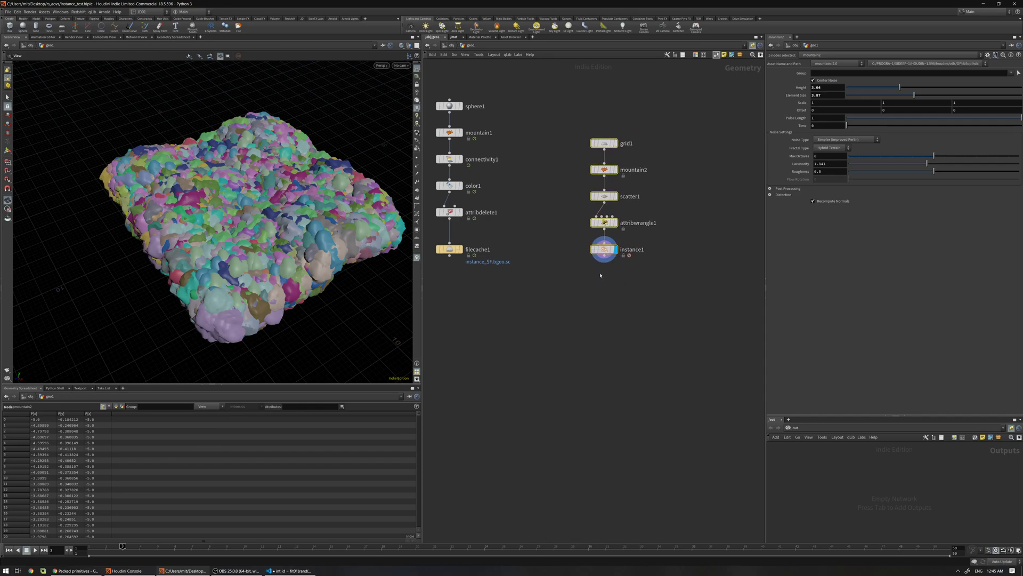
left_click(631, 167)
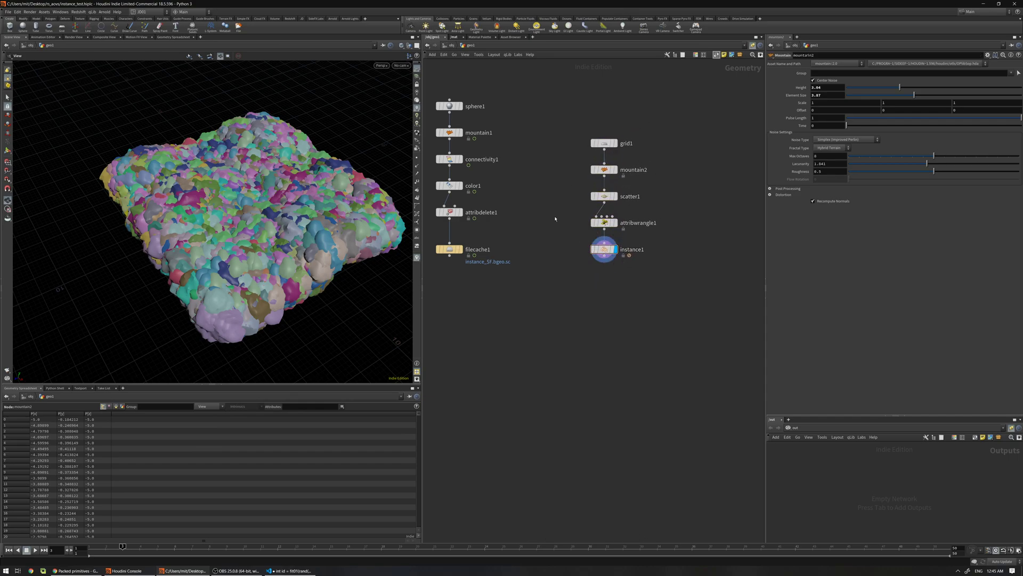
key("Tab")
type("attra")
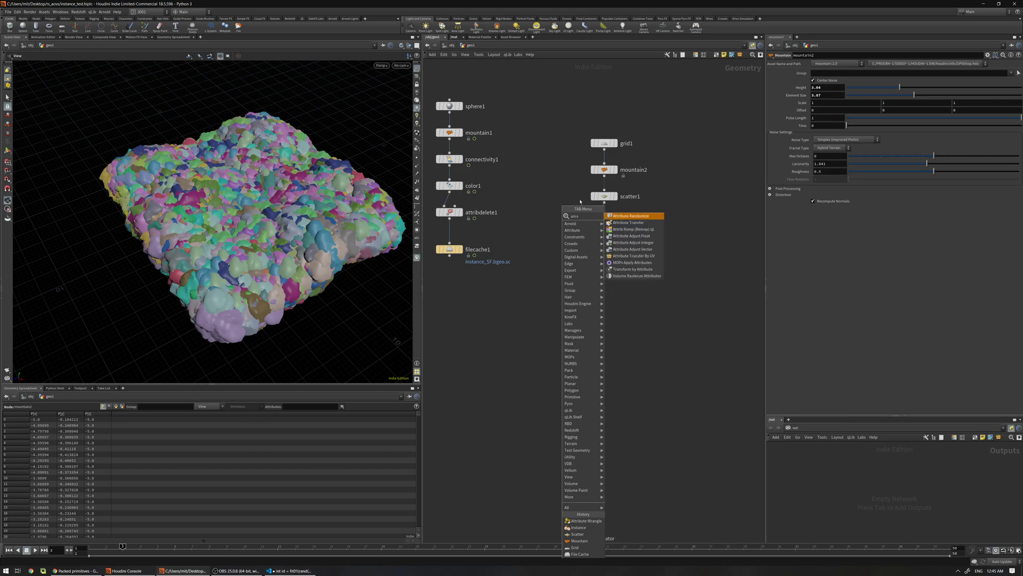
left_click(640, 215)
left_click(691, 220)
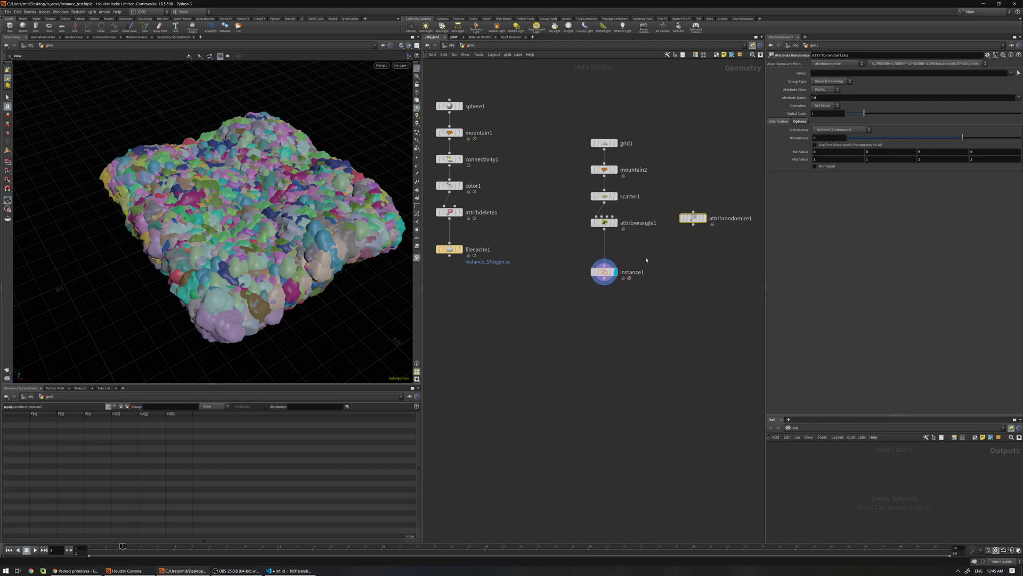
left_click_drag(692, 220, 604, 250)
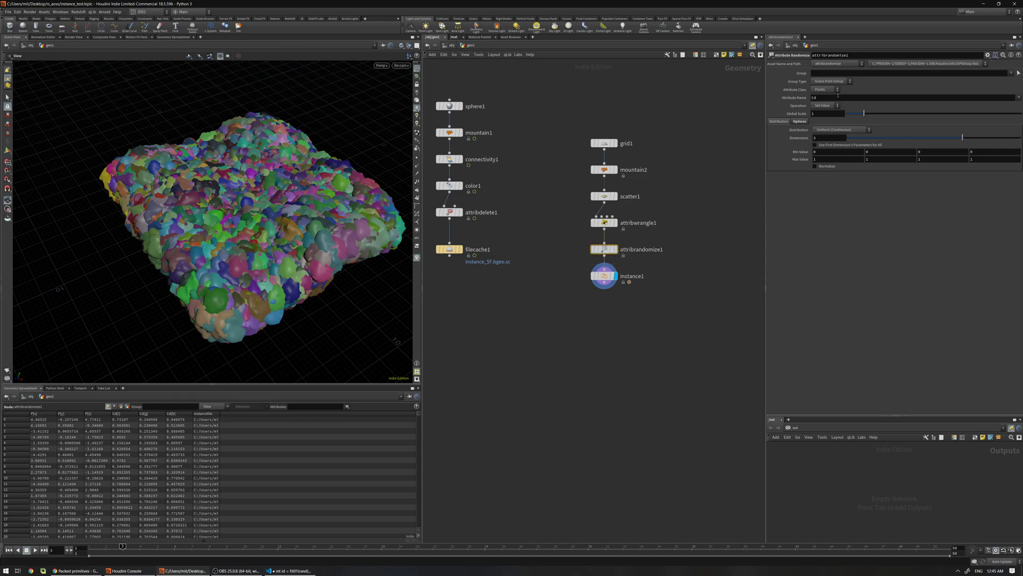
Randomize pscale with Min Value 0.4 and Global Scale 0.18
double_click(825, 113)
type("0.26")
key("Return")
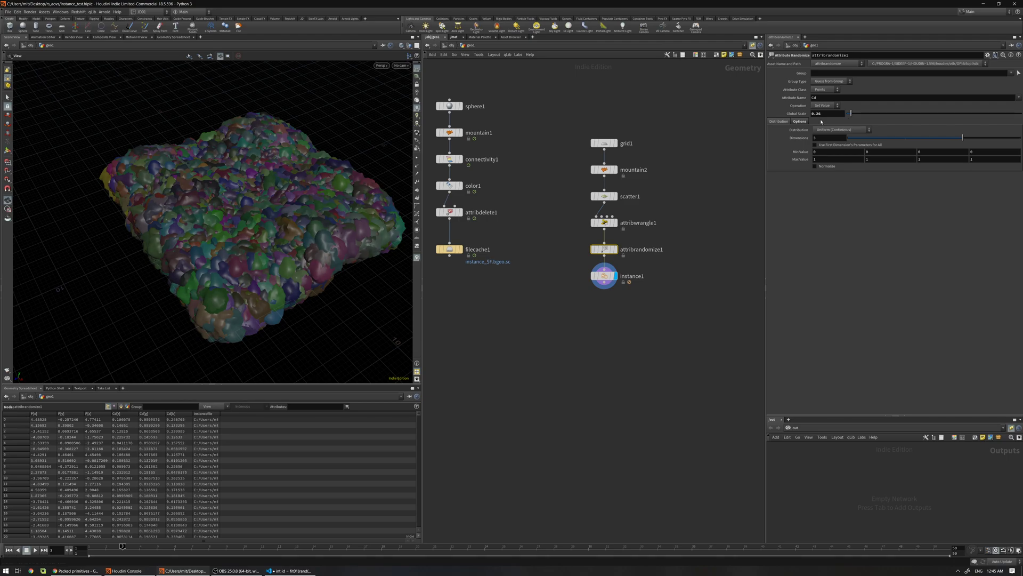
double_click(819, 98)
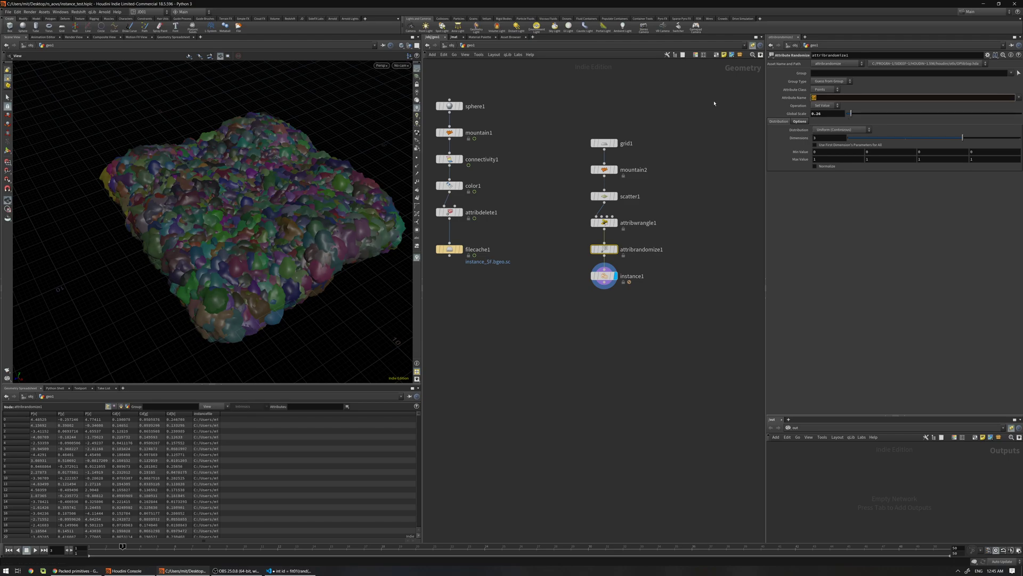
type("scale")
key("Return")
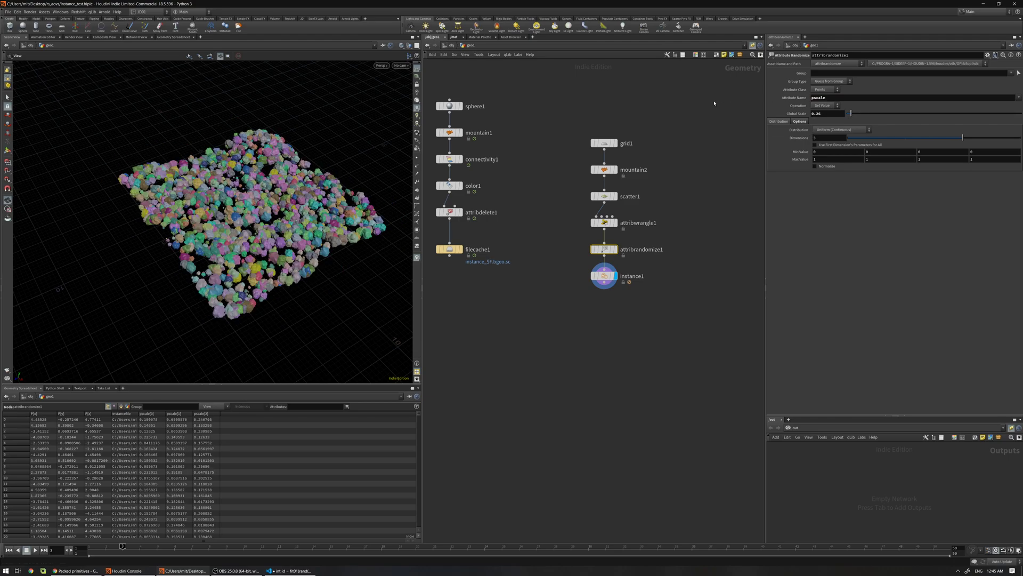
double_click(836, 153)
type("0.4")
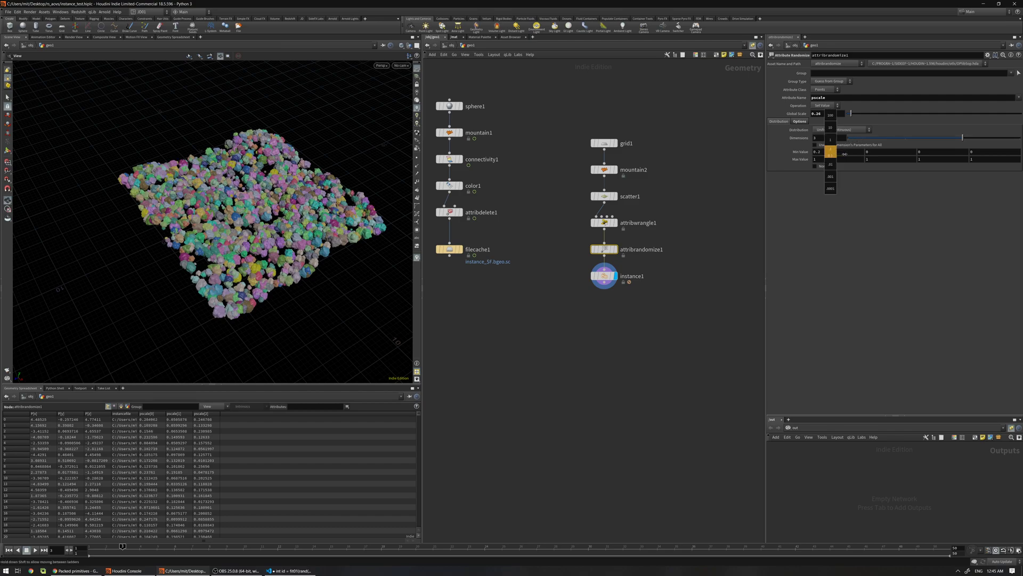
key("Return")
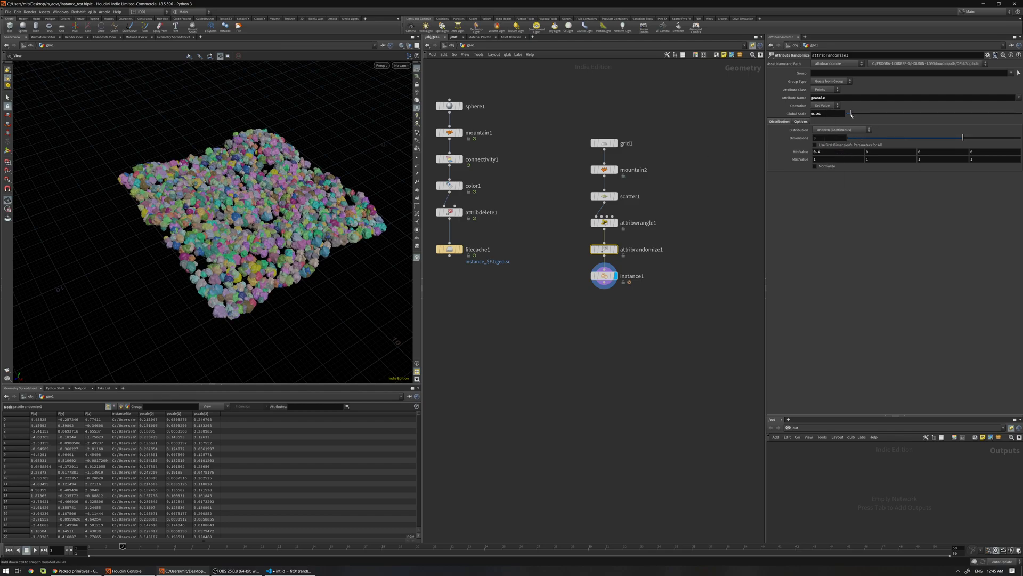
left_click_drag(851, 113, 849, 114)
scroll(335, 202, "up", 3)
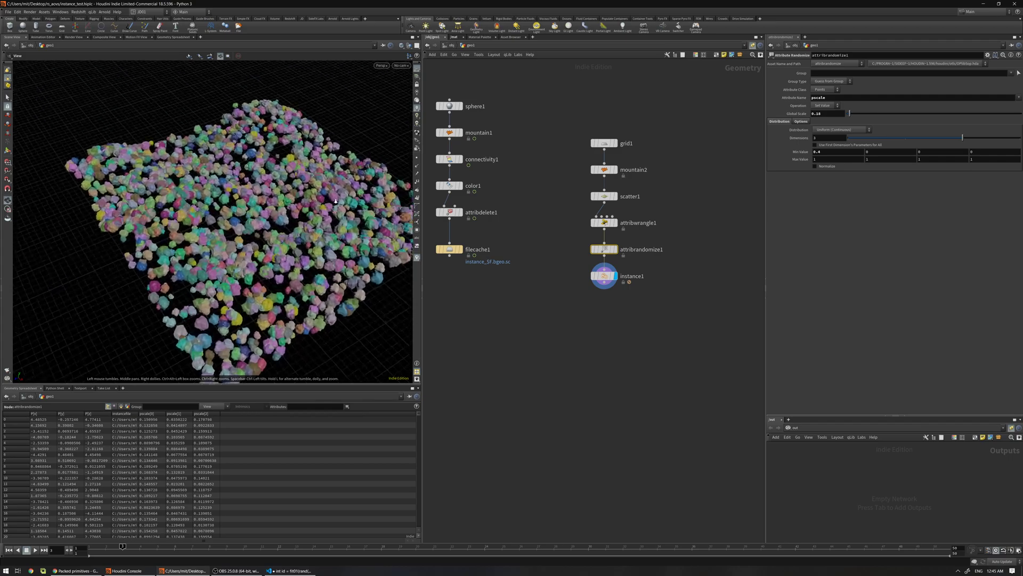
scroll(335, 201, "up", 5)
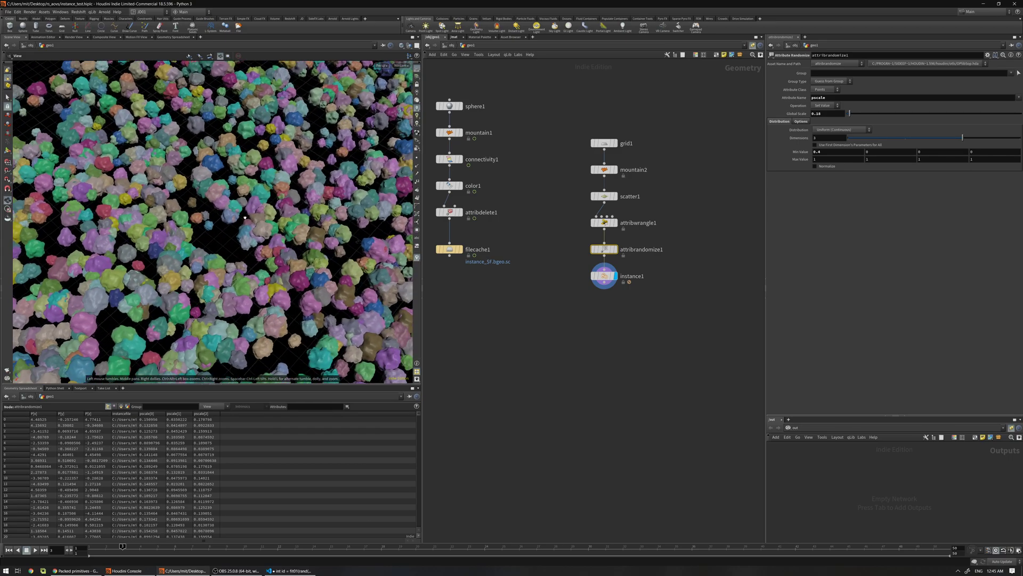
Orbit to inspect the size-varied rocks, then select attribwrangle1 to view its VEX
left_click_drag(245, 218, 190, 166)
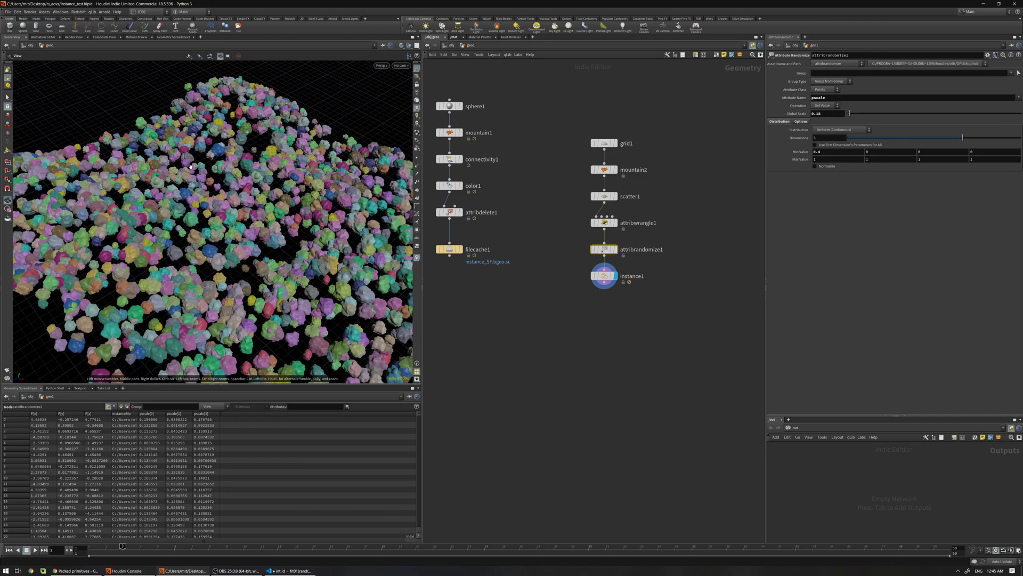
left_click_drag(253, 213, 248, 181)
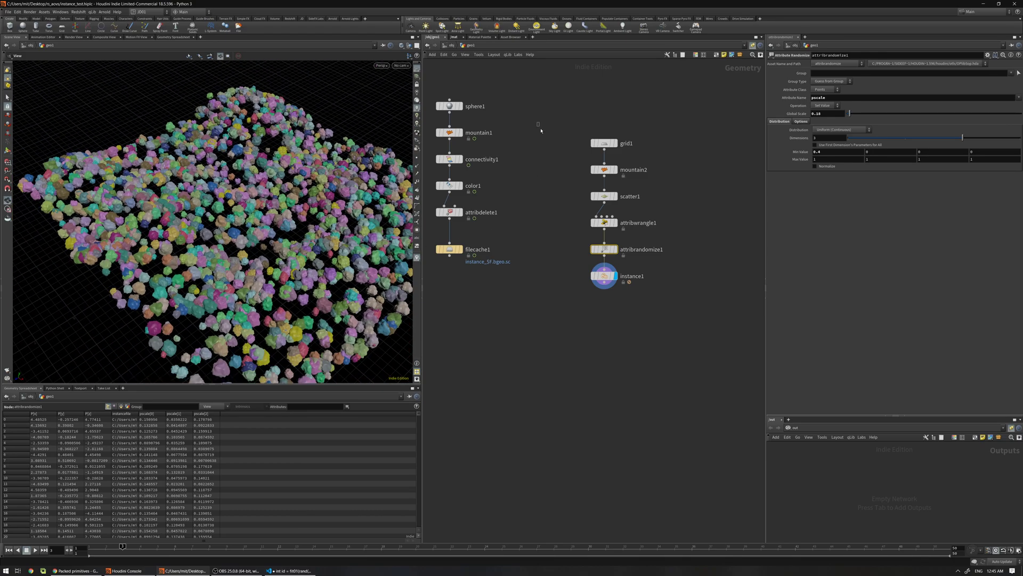
left_click_drag(538, 123, 578, 272)
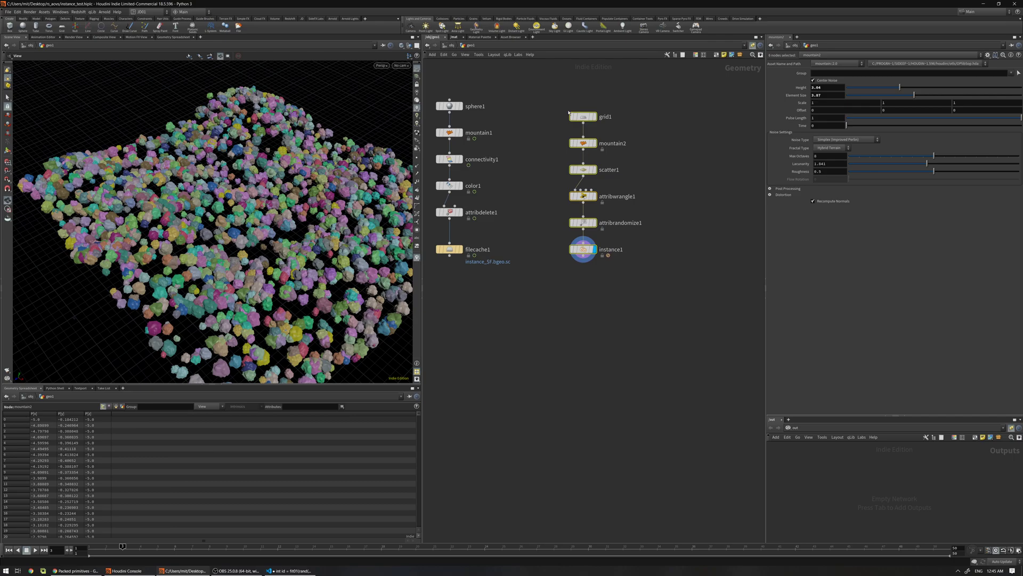
left_click(586, 143)
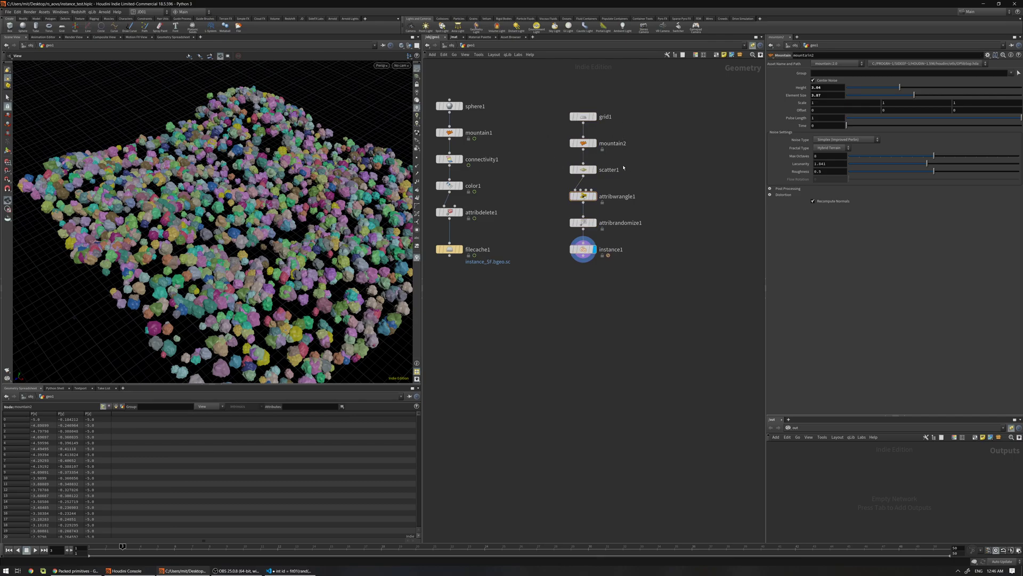
left_click(583, 196)
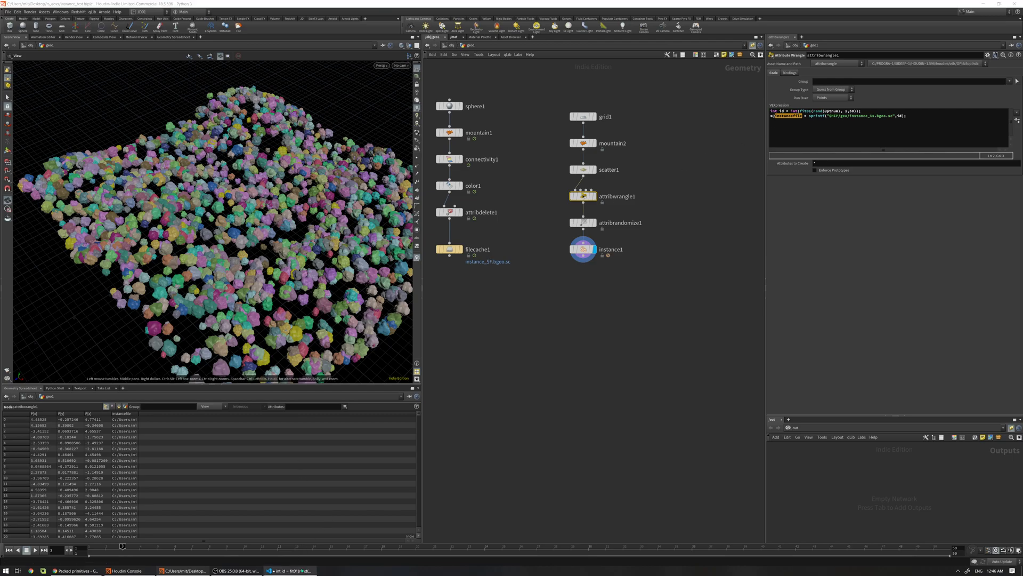
left_click(291, 570)
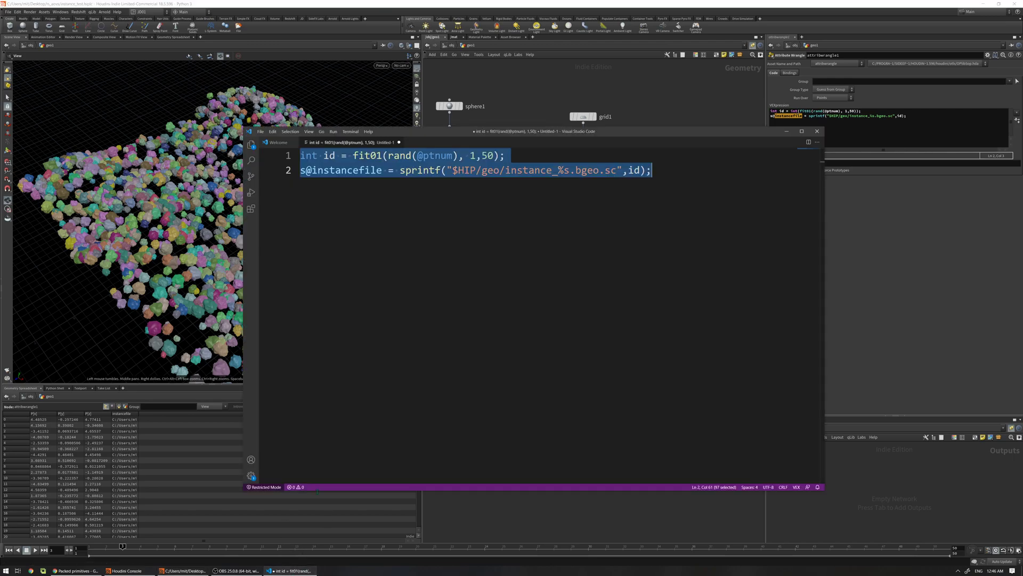
key("Right")
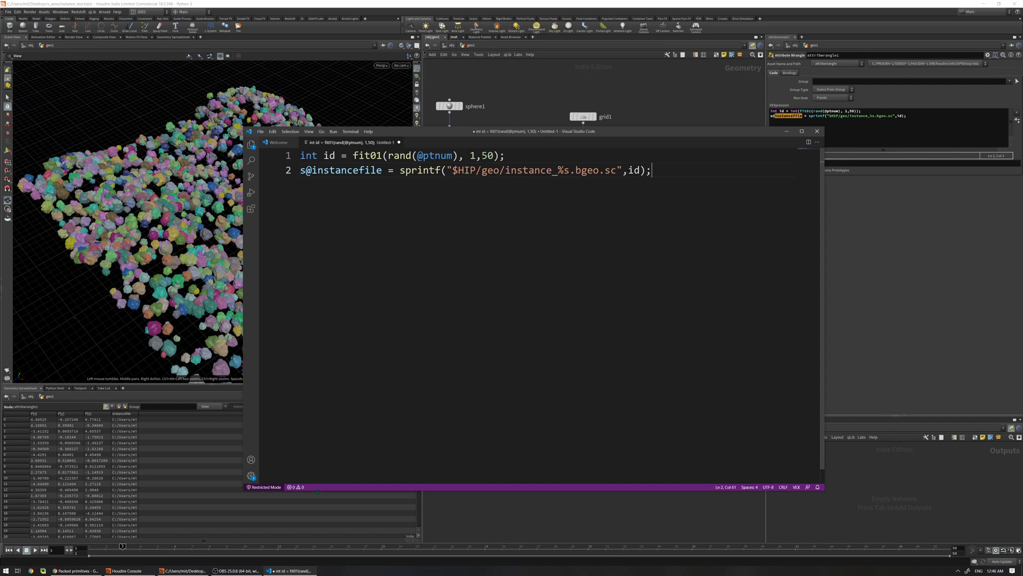
left_click(423, 155)
Change the fit01 range in attribwrangle1 from 1,50 to 1,10, then frame the node network
left_click(787, 131)
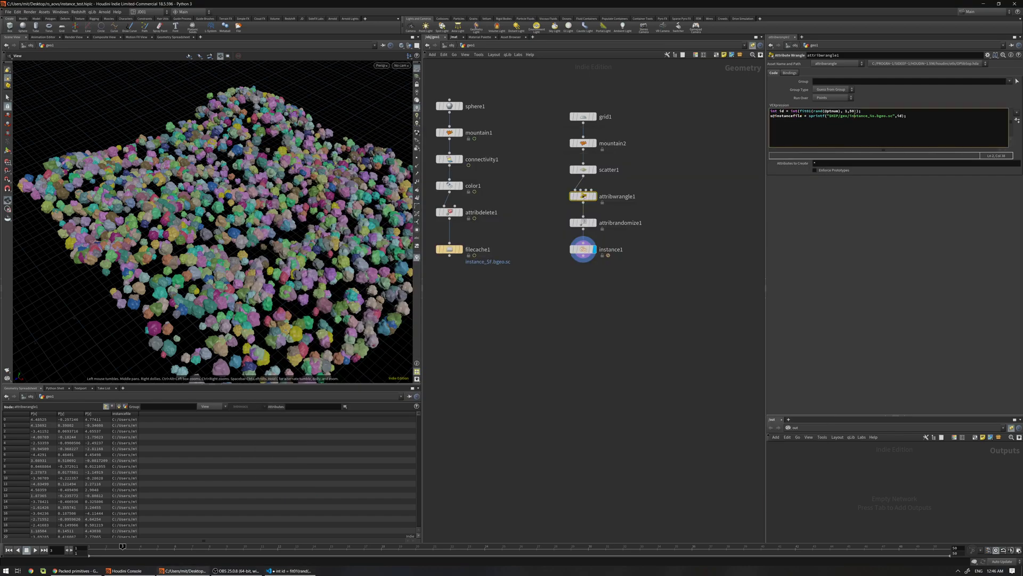
key("BackSpace")
key("BackSpace")
type("10")
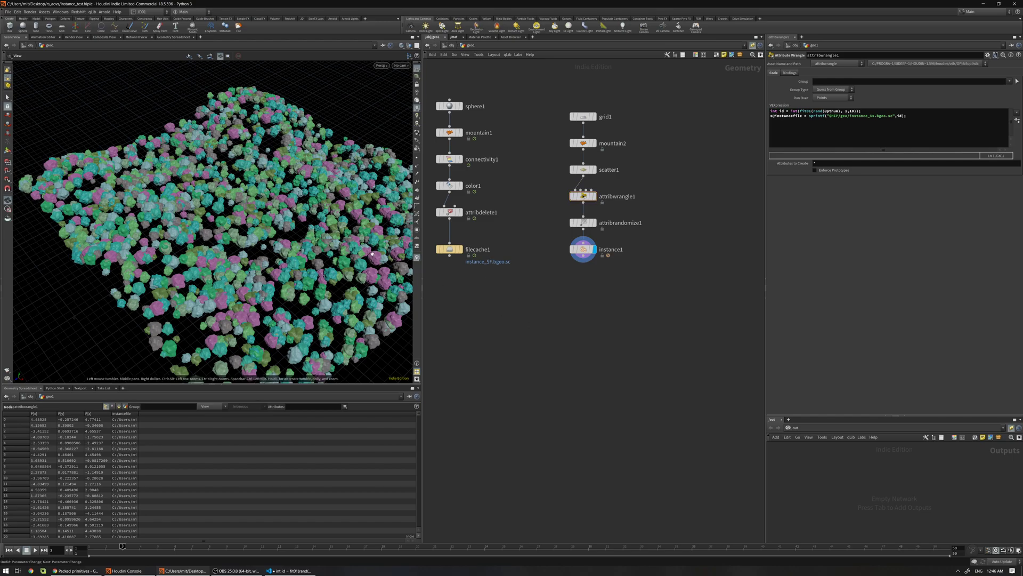
key("ctrl+z")
key("l")
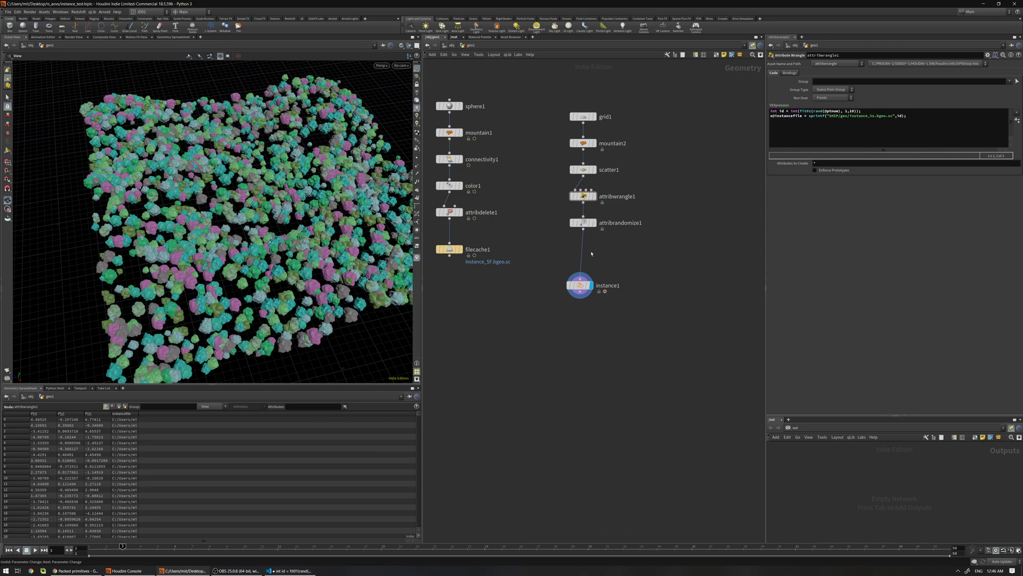
key("ctrl+z")
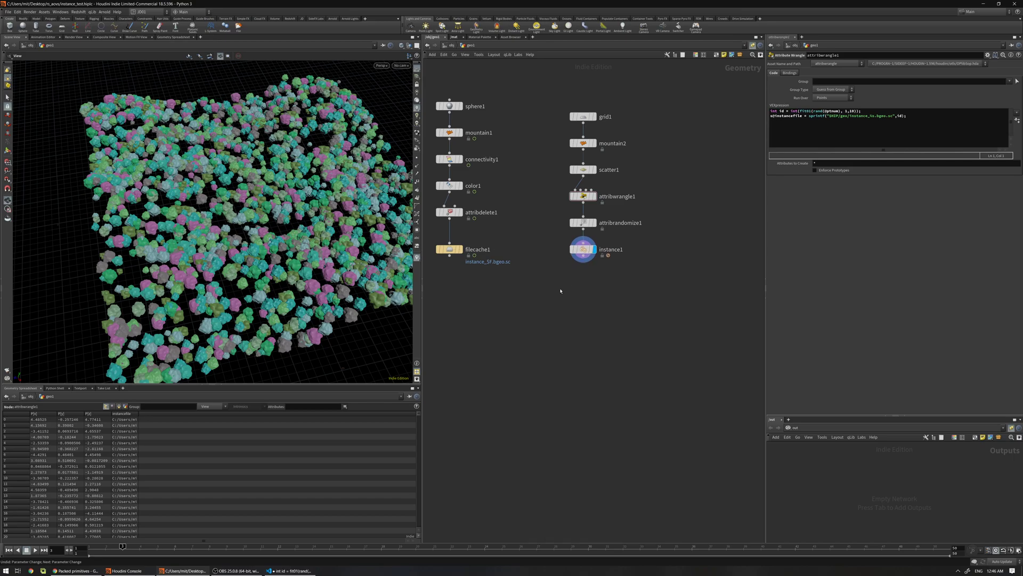
key("h")
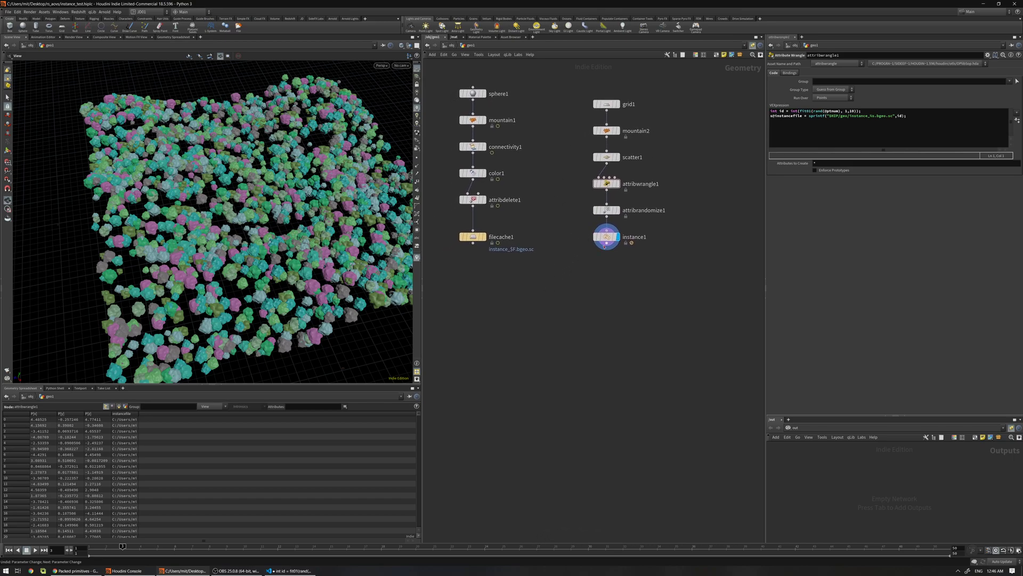
Inspect instance1's geometry info and add a Copy to Points node
middle_click(625, 233)
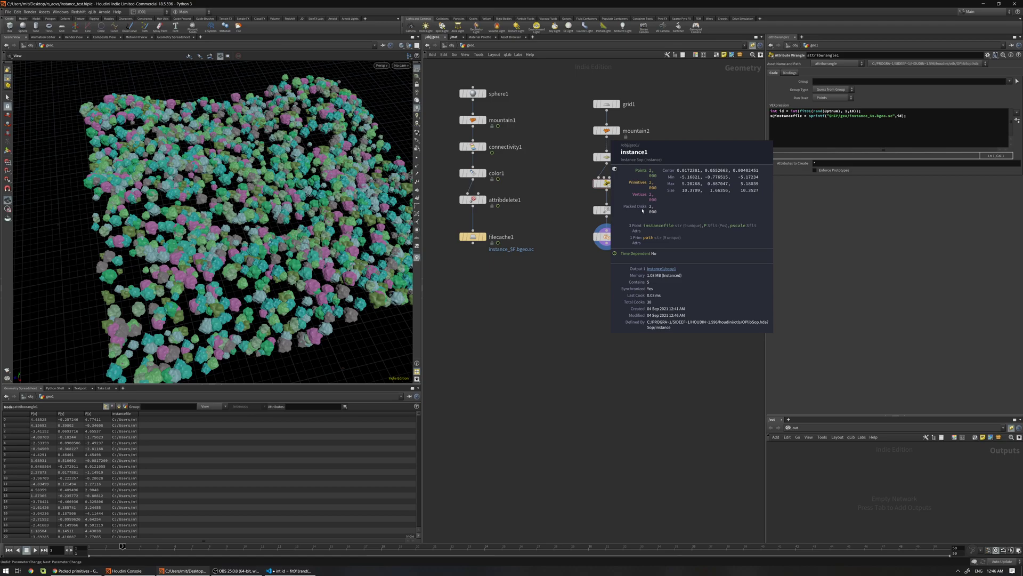
key("Tab")
type("cop")
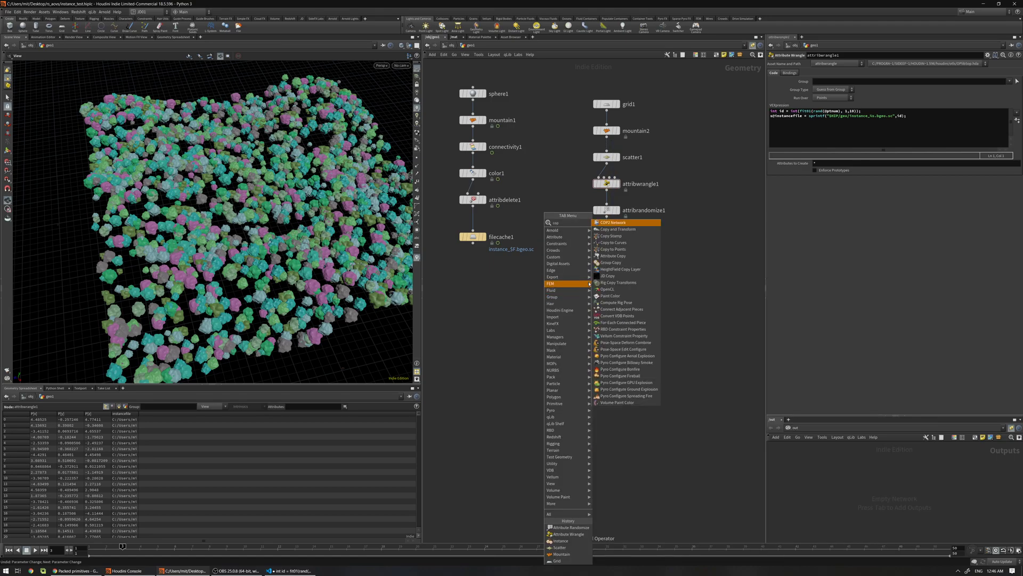
left_click(628, 249)
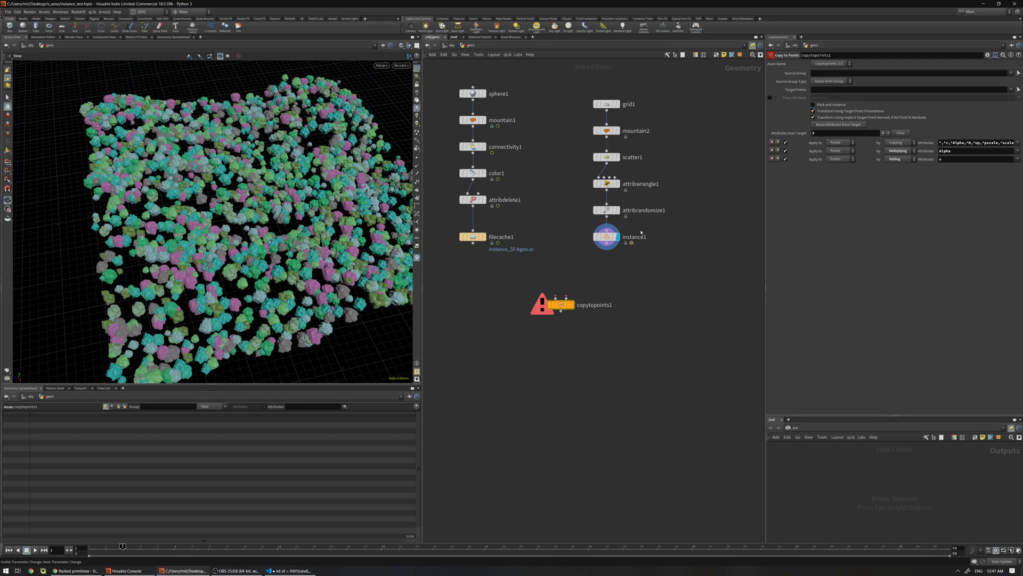
Check instance1's point and primitive counts, reframe the network, and select instance1
middle_click(608, 239)
middle_click_drag(533, 280, 578, 266)
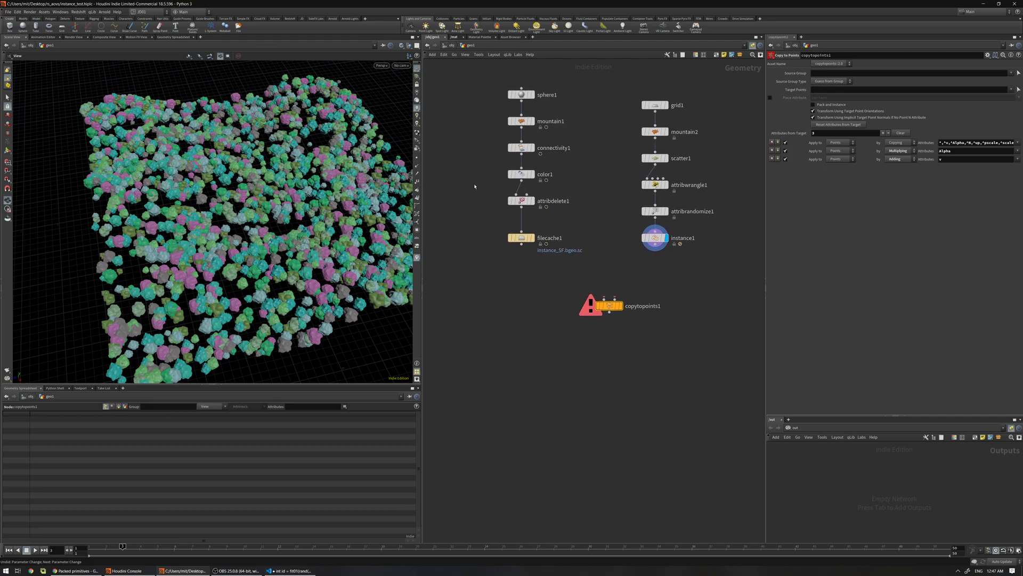
middle_click_drag(474, 186, 529, 160)
scroll(506, 174, "down", 2)
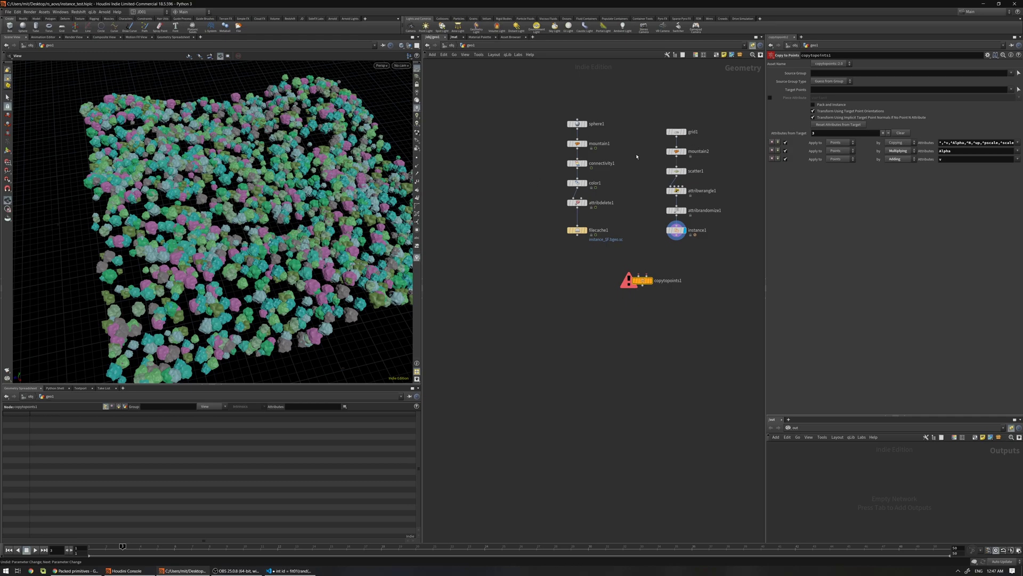
middle_click_drag(660, 210, 599, 185)
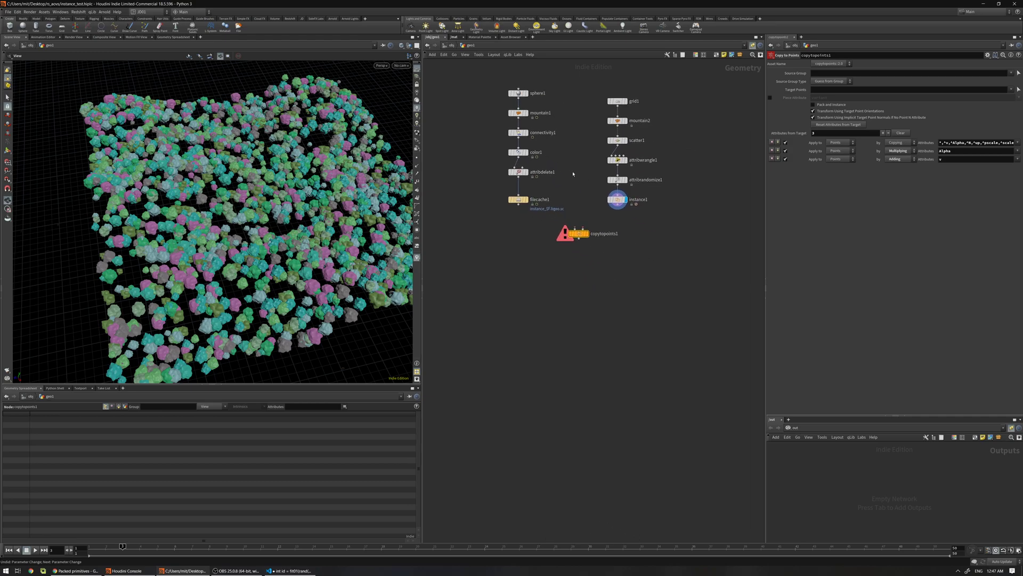
scroll(599, 185, "up", 2)
scroll(599, 185, "down", 1)
left_click(627, 205)
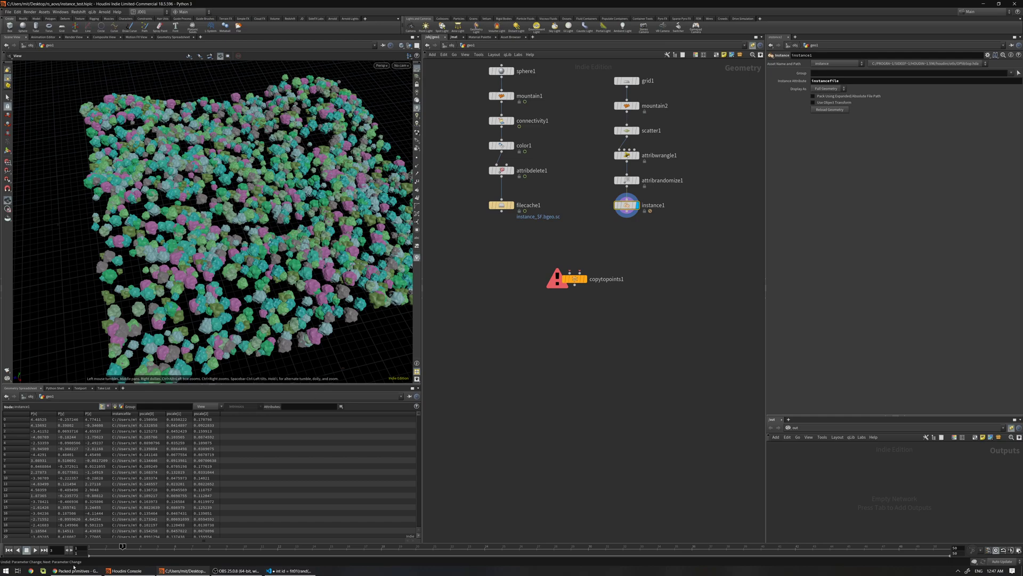
left_click(74, 569)
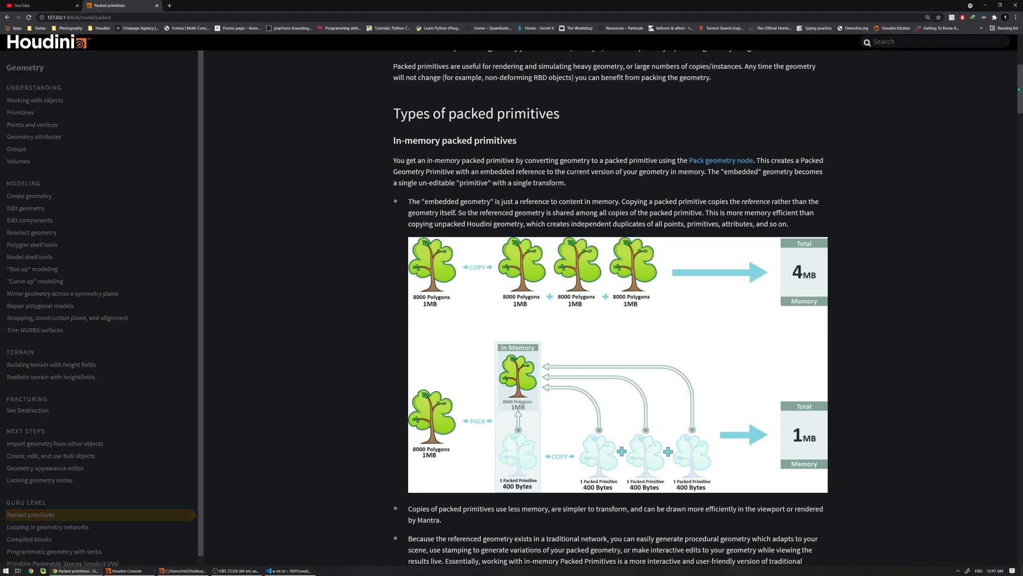
scroll(1018, 89, "up", 6)
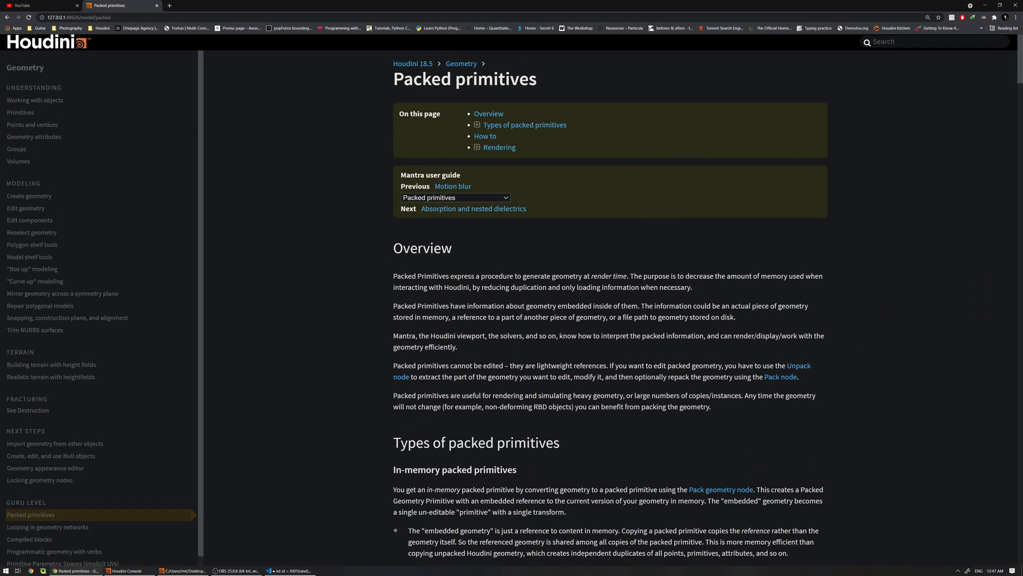
scroll(610, 309, "down", 7)
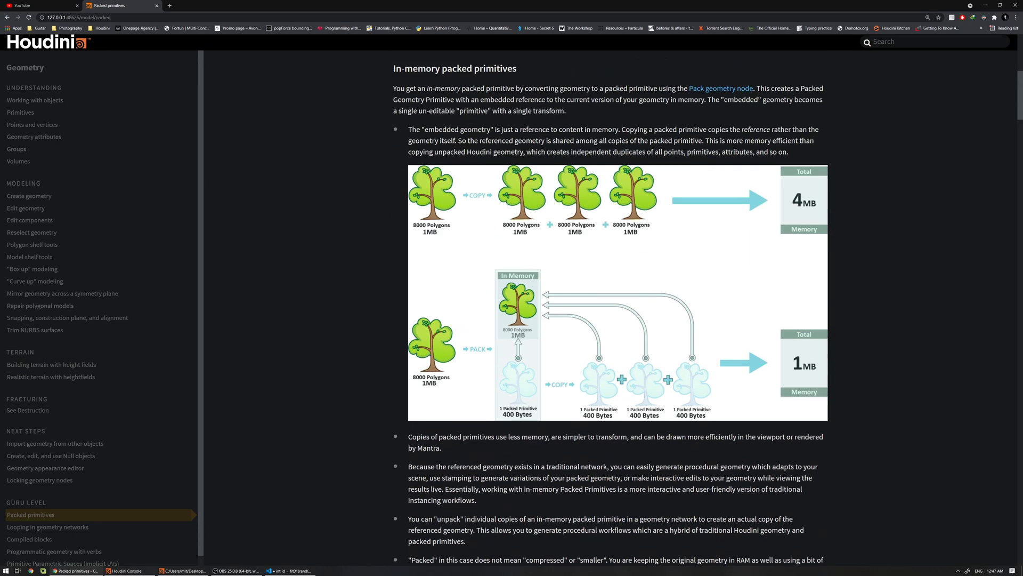
scroll(844, 93, "up", 5)
scroll(844, 93, "down", 4)
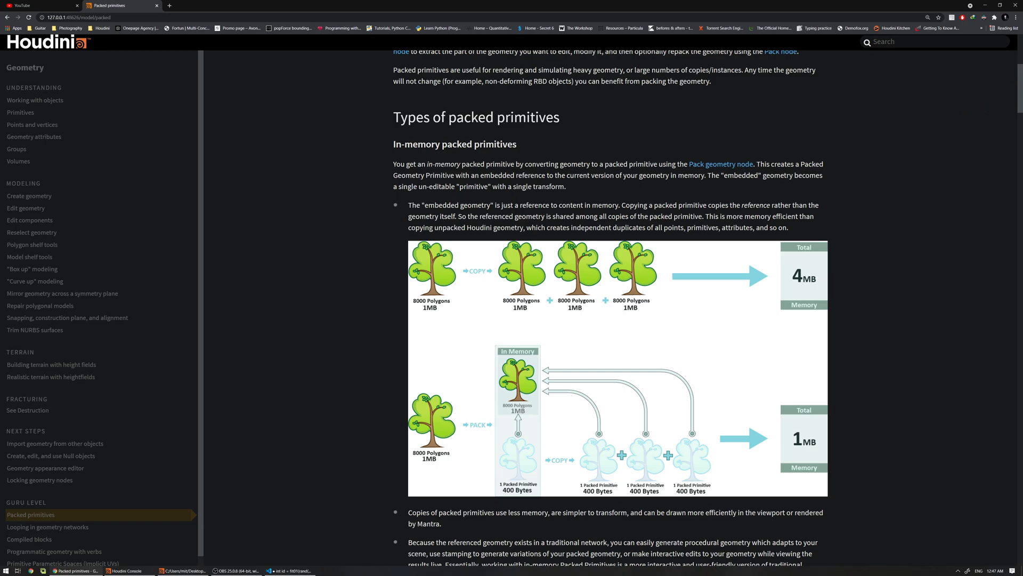
scroll(595, 136, "down", 8)
scroll(595, 136, "up", 8)
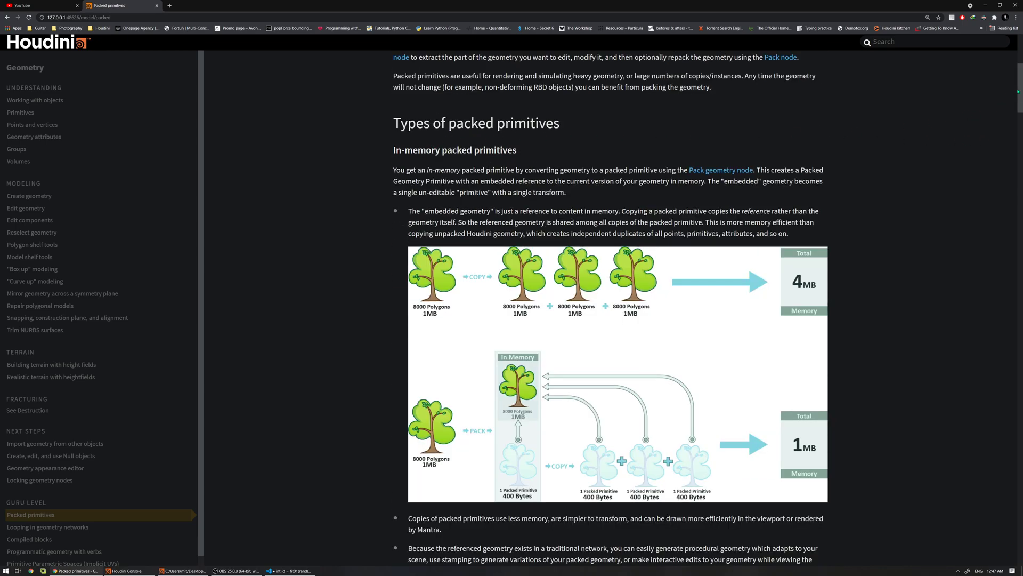
scroll(1007, 156, "down", 8)
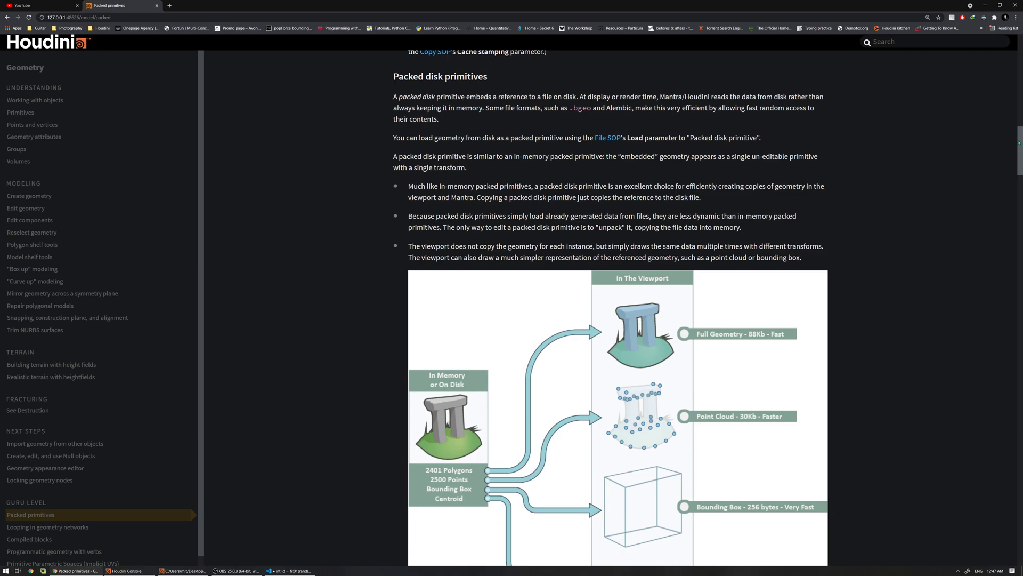
scroll(1018, 143, "down", 8)
scroll(771, 241, "down", 18)
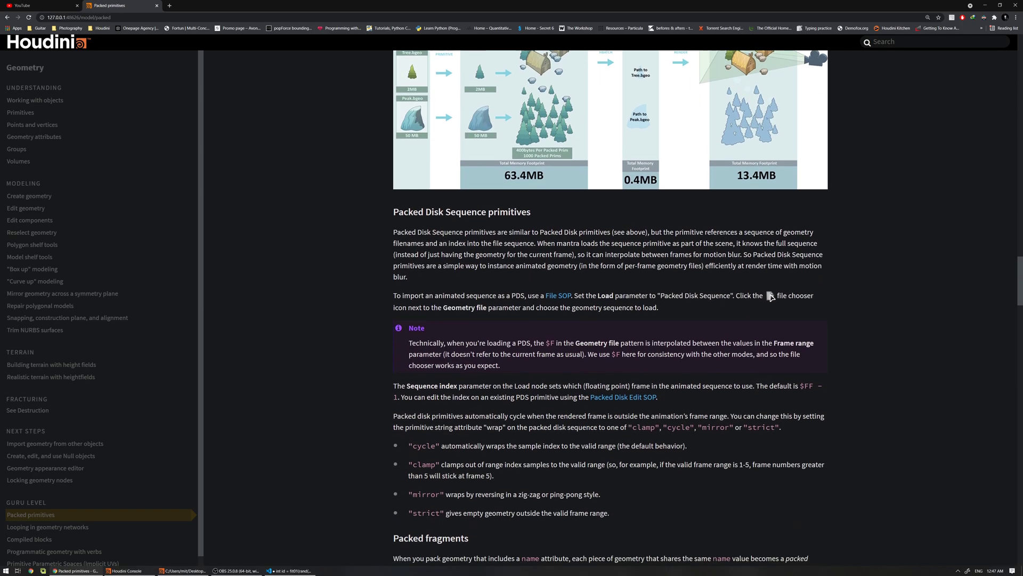
scroll(771, 241, "down", 5)
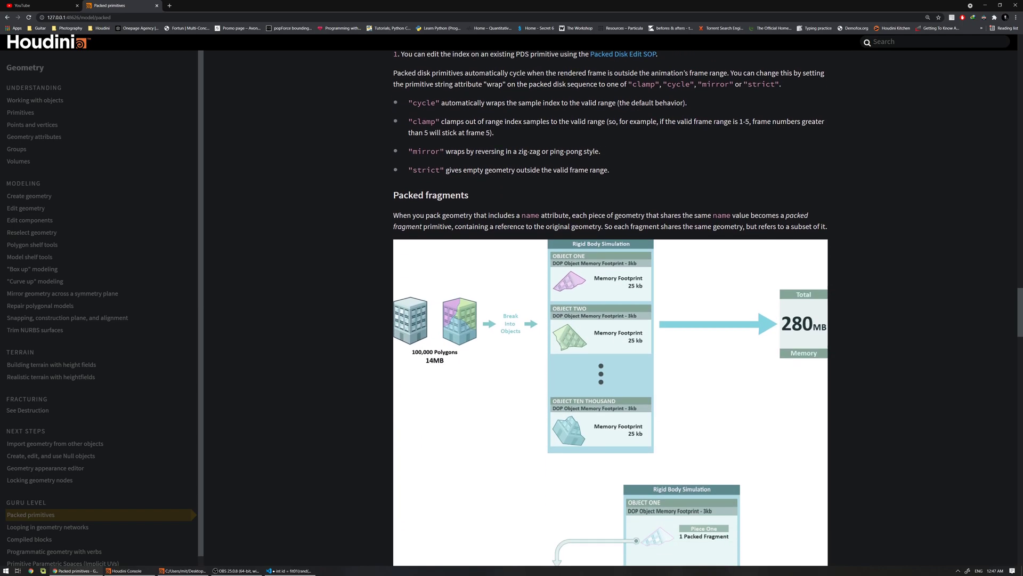
scroll(979, 281, "up", 20)
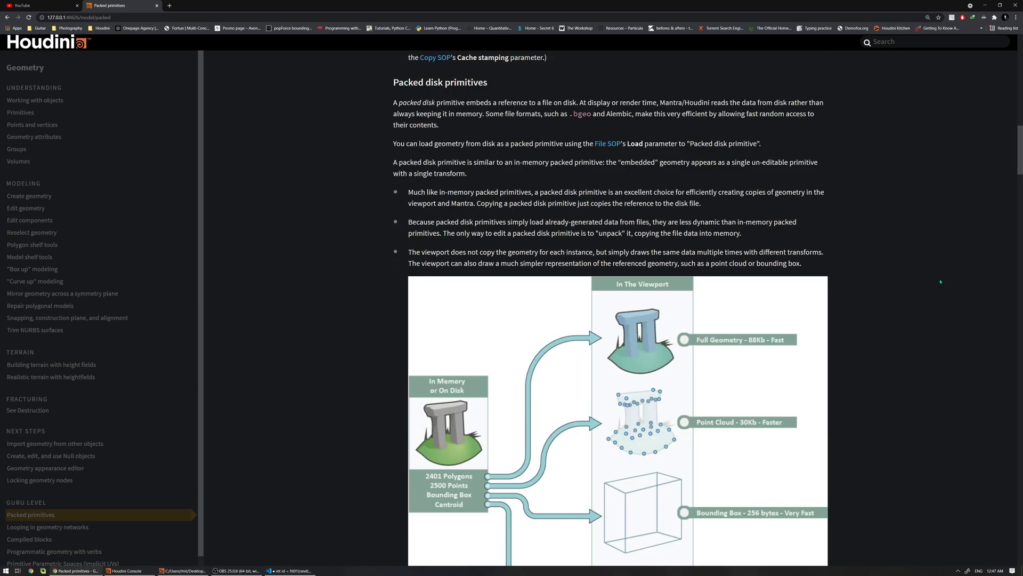
scroll(941, 282, "down", 17)
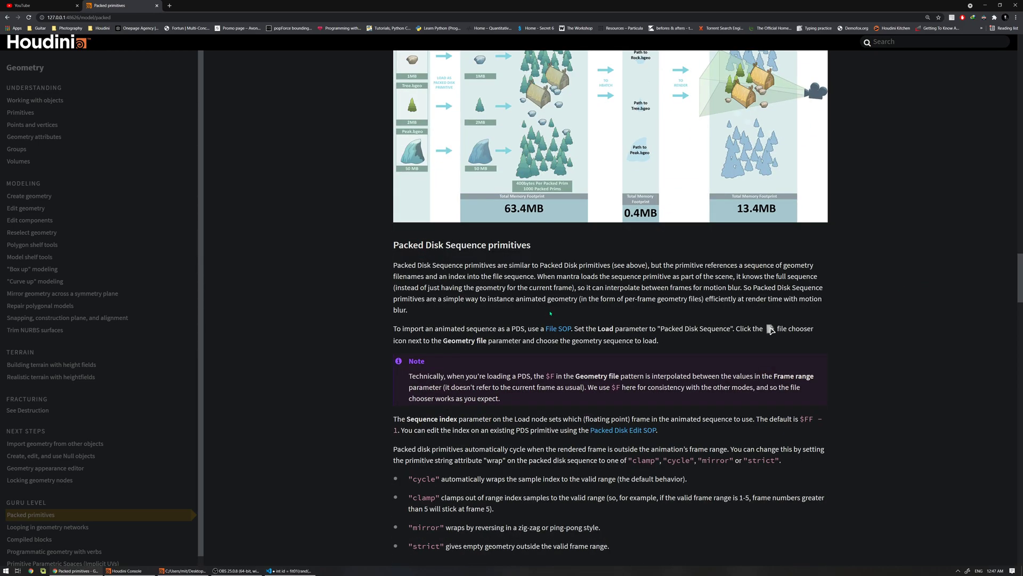
scroll(551, 314, "down", 10)
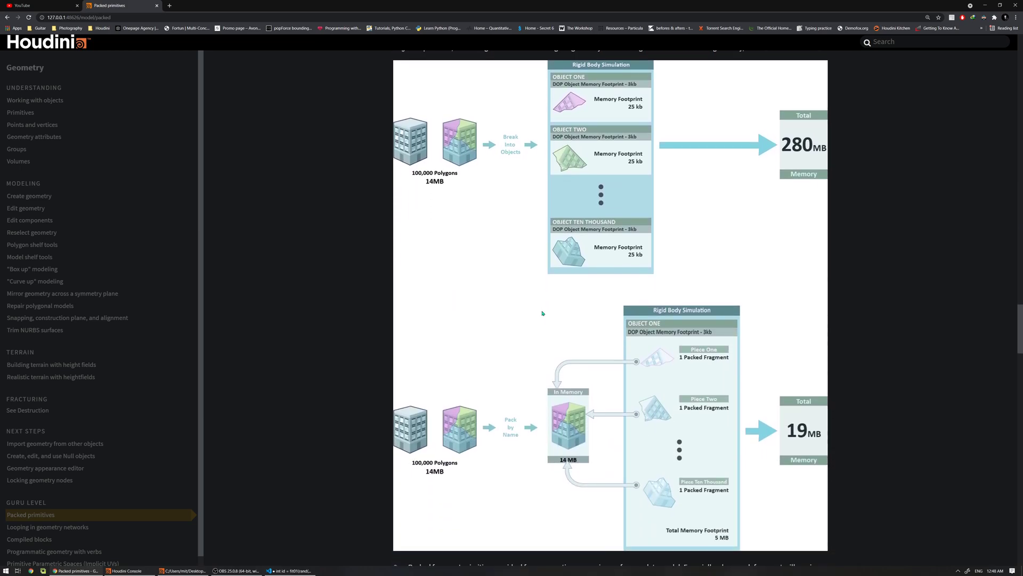
scroll(542, 313, "down", 14)
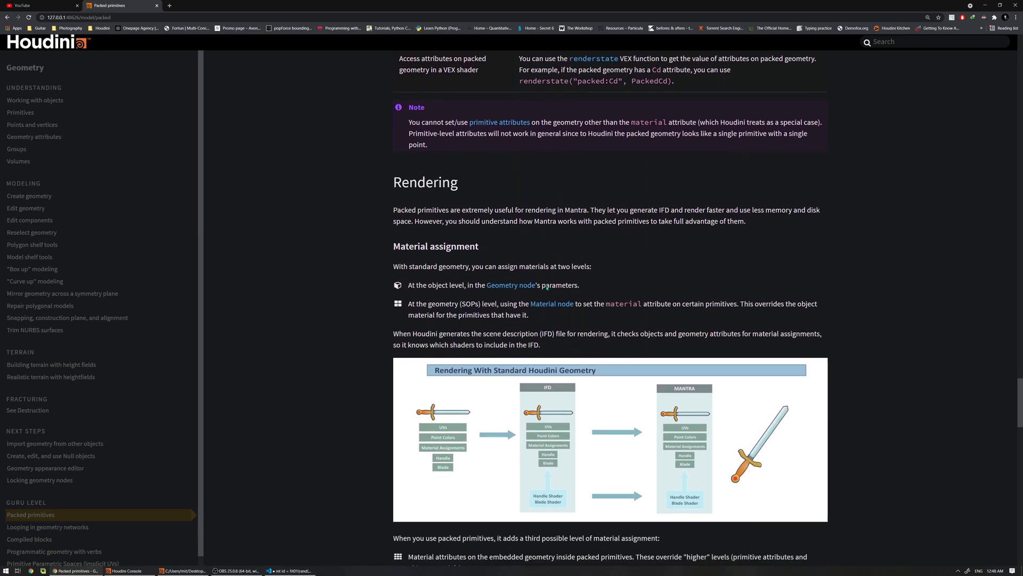
scroll(499, 189, "down", 1)
scroll(441, 260, "down", 16)
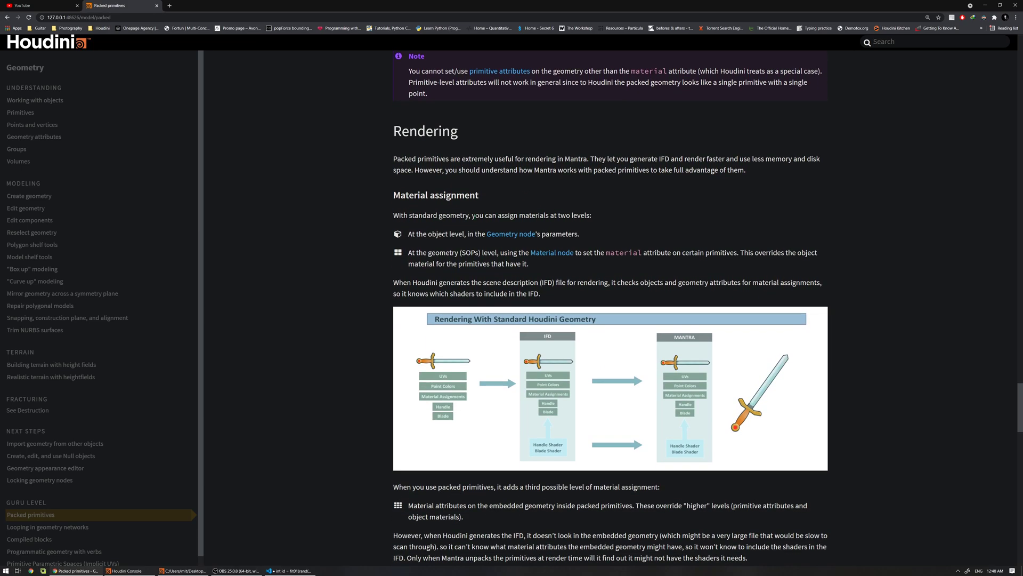
scroll(442, 260, "down", 11)
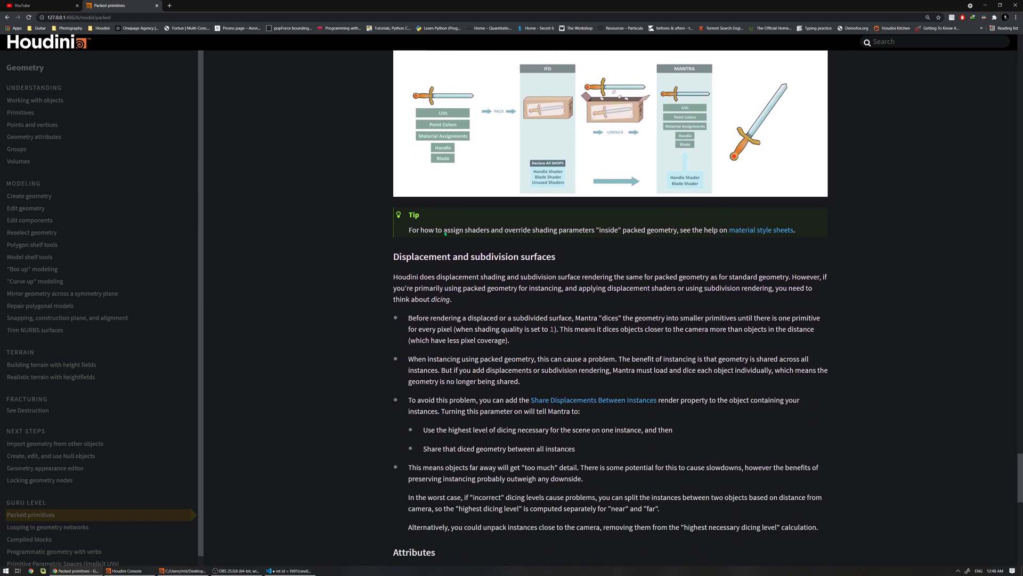
scroll(455, 254, "up", 20)
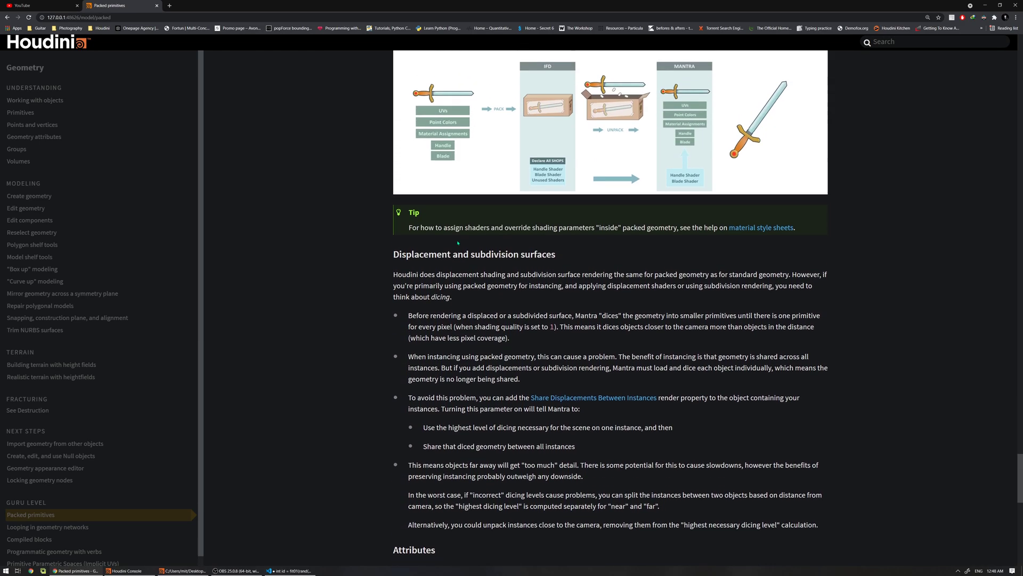
scroll(453, 242, "up", 1)
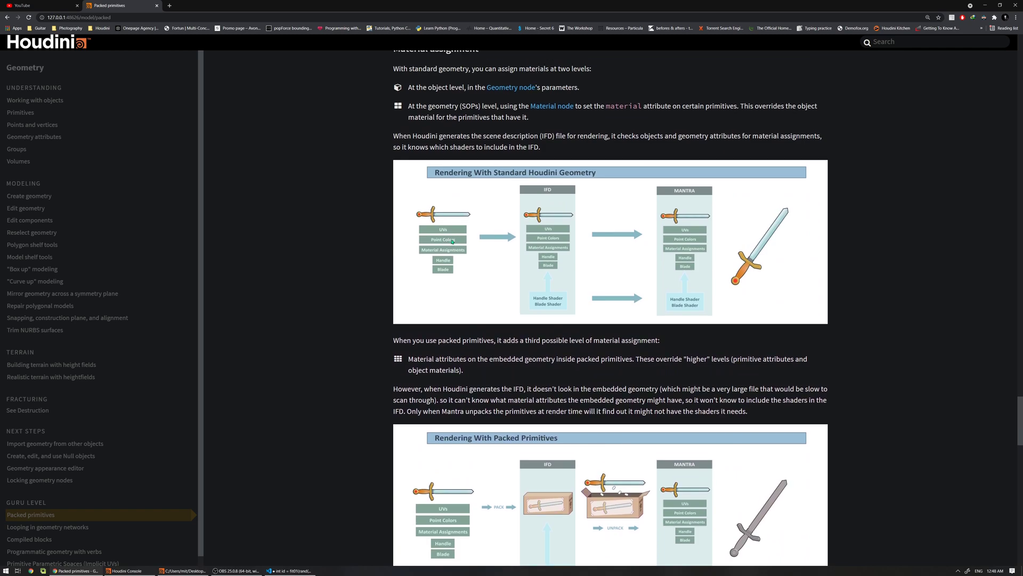
left_click(985, 7)
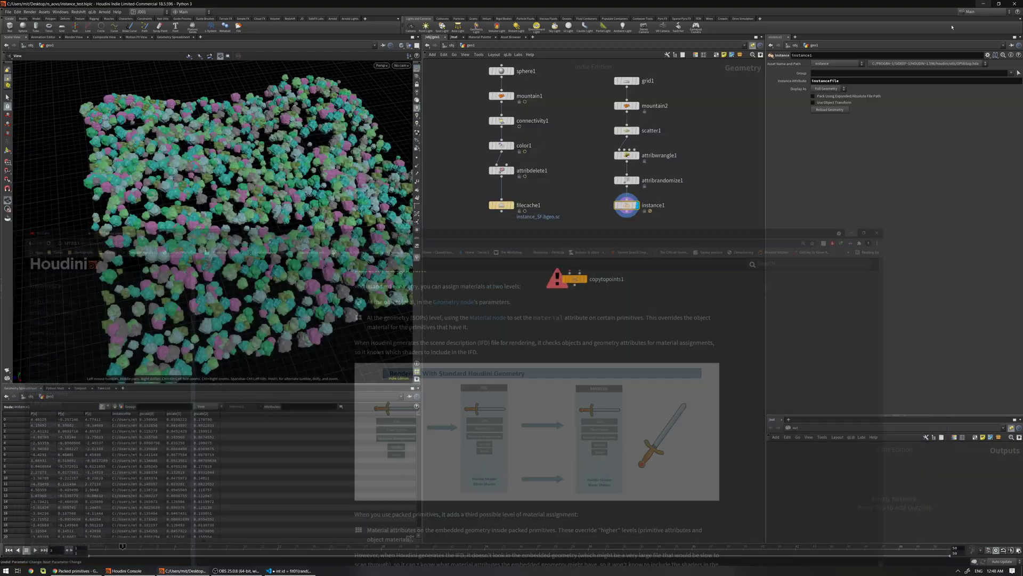